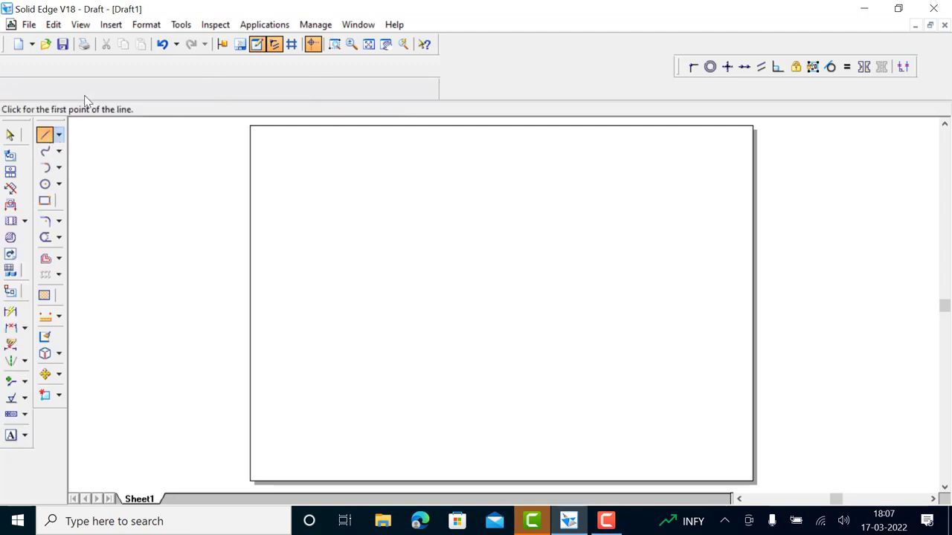
Step: Switch to the Normal line style and draw the first 100 mm rhombus edge at 30°
{"action": "left_click", "coordinate": [77, 90]}
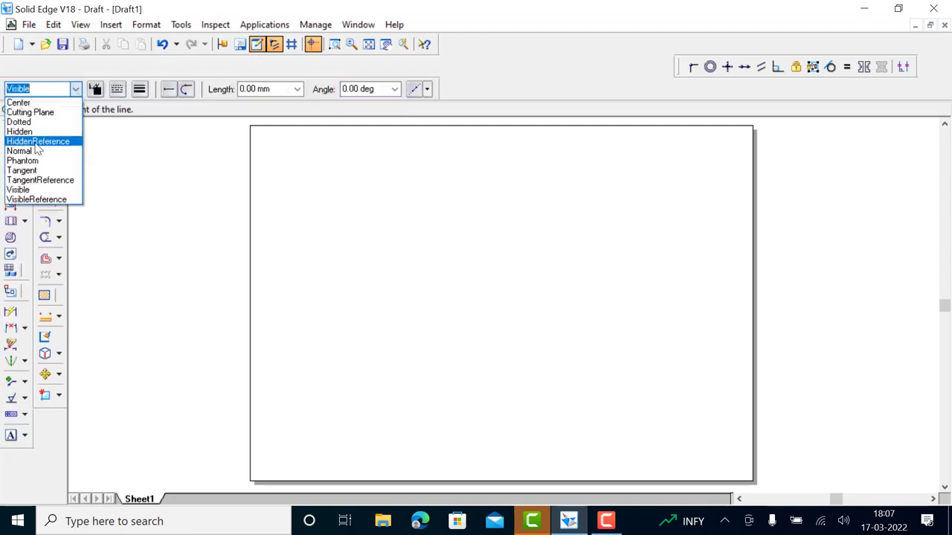
{"action": "left_click", "coordinate": [22, 149]}
{"action": "left_click", "coordinate": [505, 391]}
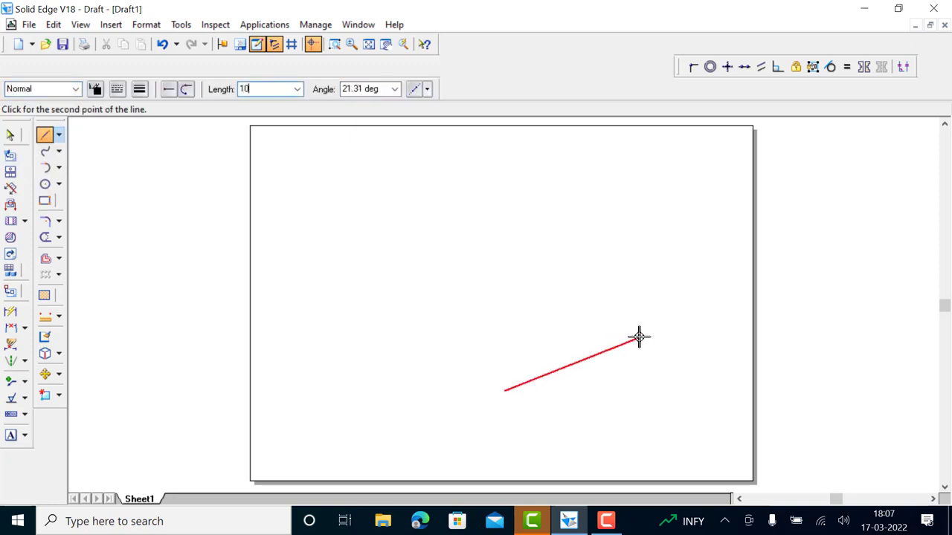
{"action": "key", "text": "Tab"}
{"action": "type", "text": "3"}
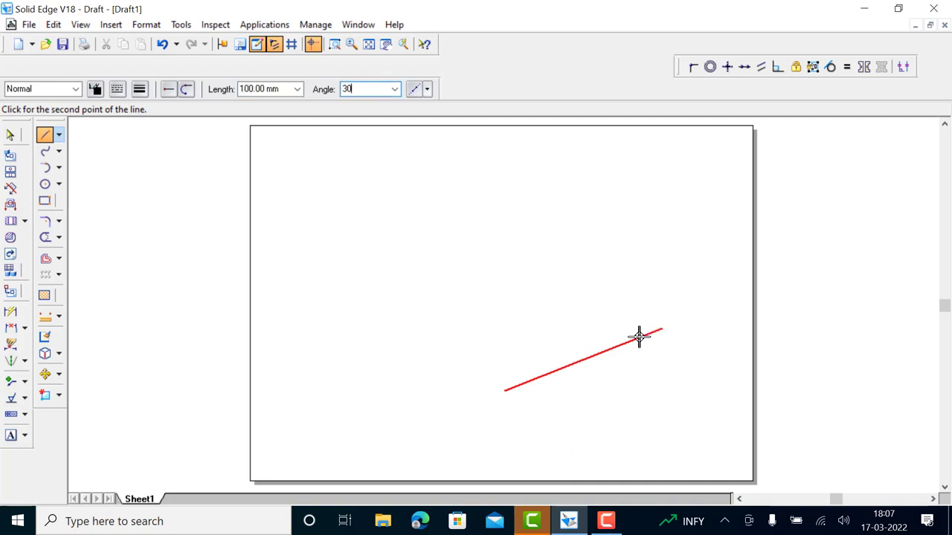
{"action": "key", "text": "Tab"}
{"action": "left_click", "coordinate": [639, 337]}
Step: Add the 100 mm edges at 150° and 210°, then close the rhombus at the starting corner
{"action": "type", "text": "100"}
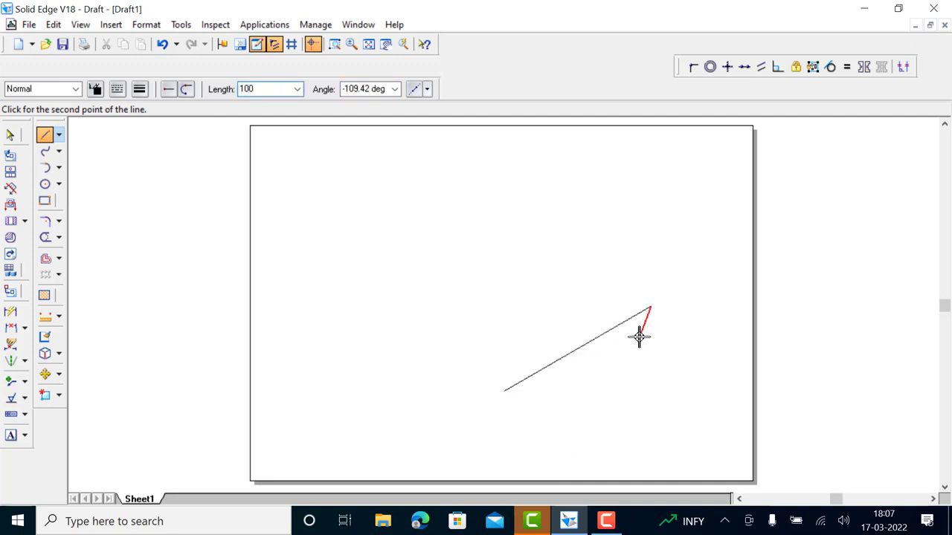
{"action": "key", "text": "Tab"}
{"action": "type", "text": "10"}
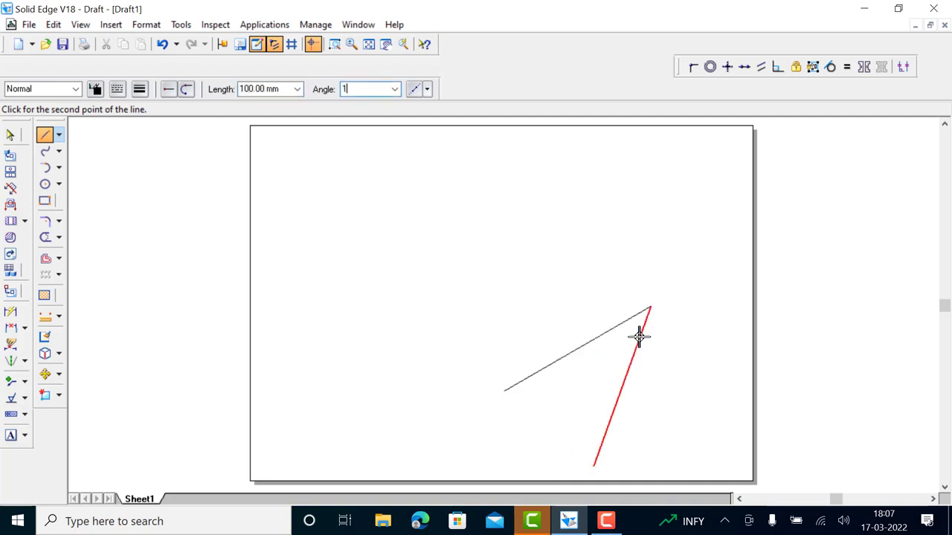
{"action": "type", "text": "5.50"}
{"action": "key", "text": "Tab"}
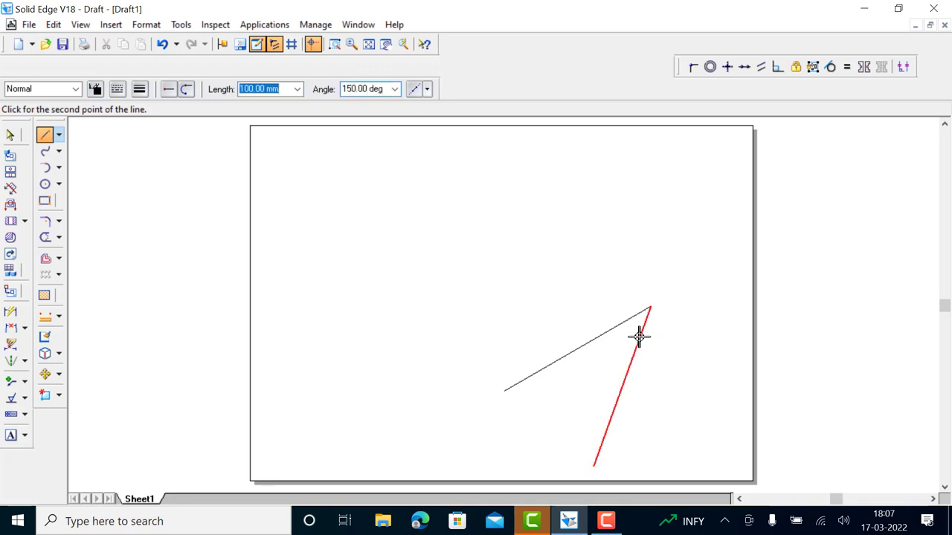
{"action": "left_click", "coordinate": [638, 337]}
{"action": "type", "text": "100"}
{"action": "key", "text": "Tab"}
{"action": "type", "text": "21"}
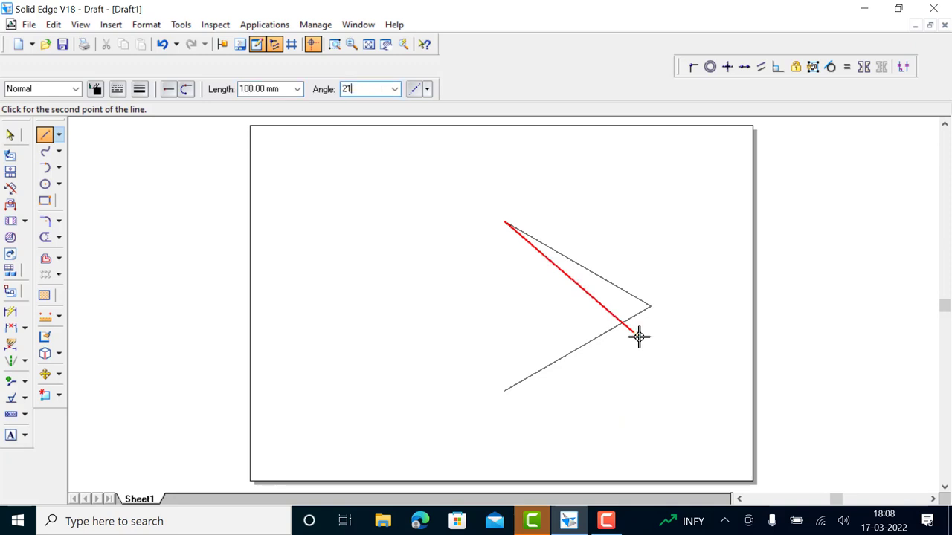
{"action": "type", "text": "0"}
{"action": "key", "text": "Return"}
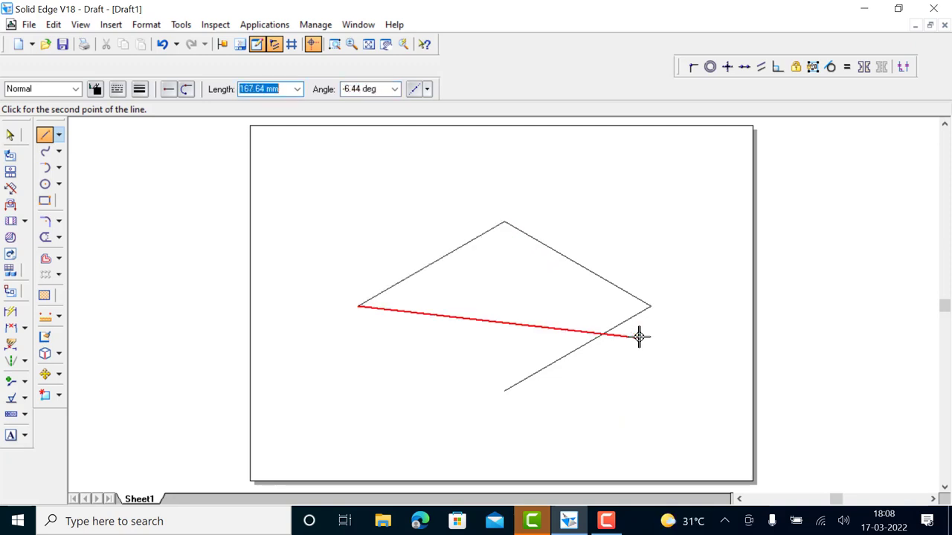
{"action": "left_click", "coordinate": [504, 391]}
Step: Draw the horizontal and vertical diagonals across the rhombus
{"action": "left_click", "coordinate": [358, 305]}
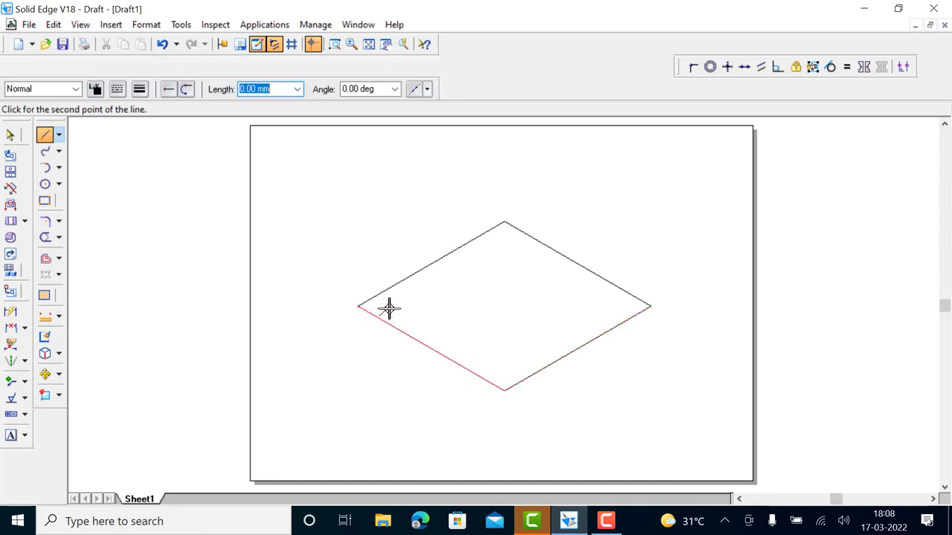
{"action": "left_click", "coordinate": [652, 306]}
{"action": "right_click", "coordinate": [558, 282]}
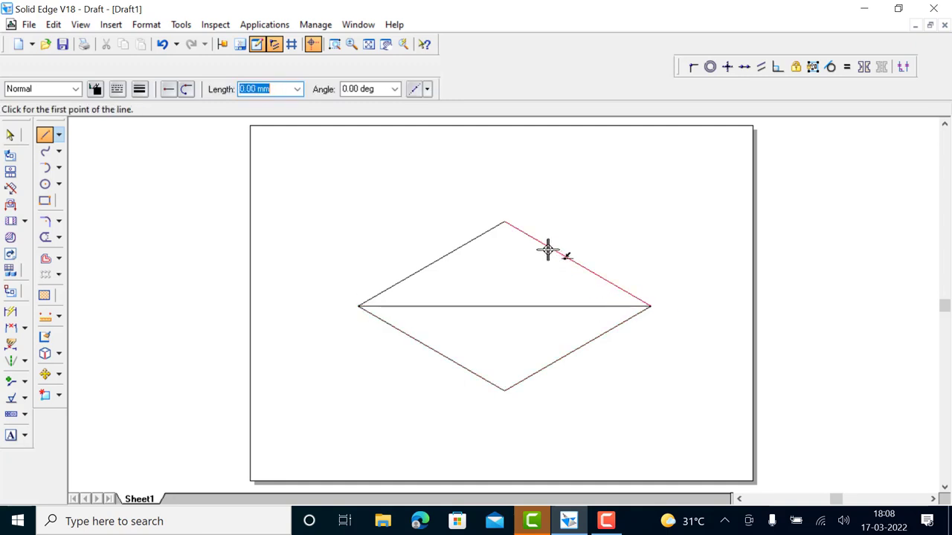
{"action": "left_click", "coordinate": [504, 222]}
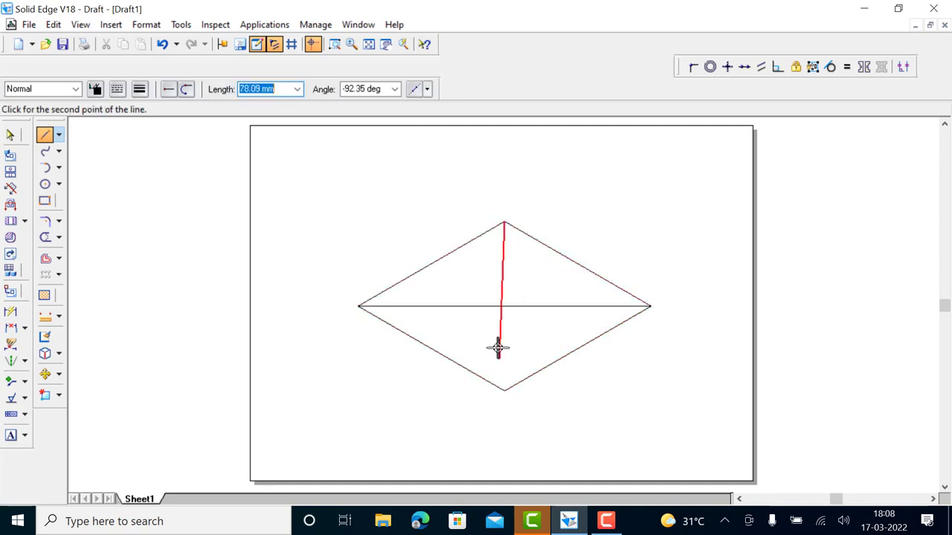
{"action": "left_click", "coordinate": [505, 388]}
{"action": "right_click", "coordinate": [532, 331]}
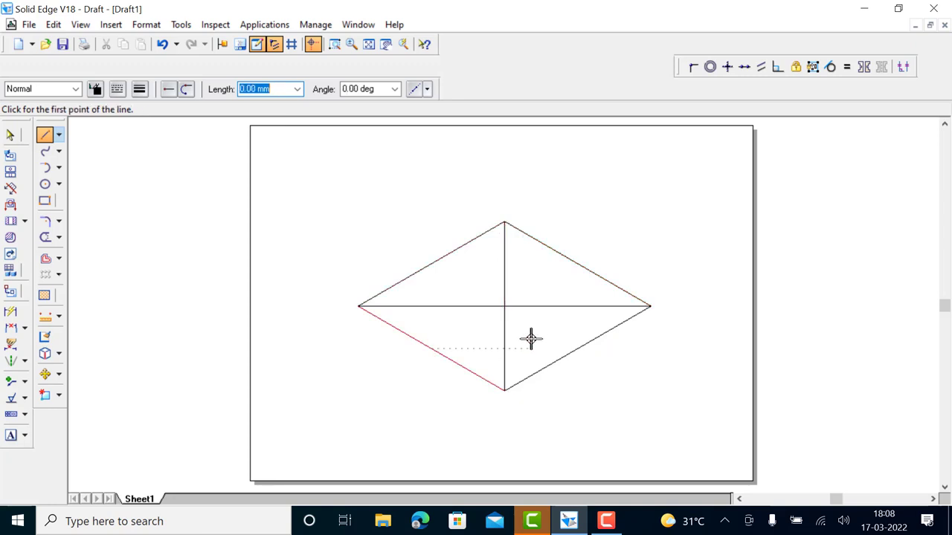
Step: Draw lines from the bottom corner to the midpoints of the upper-right and upper-left edges
{"action": "left_click", "coordinate": [503, 390]}
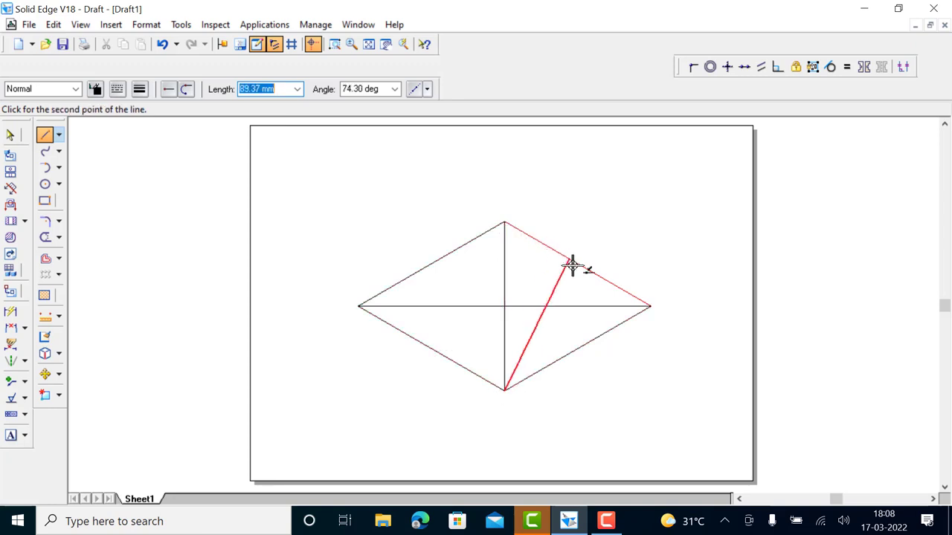
{"action": "left_click", "coordinate": [576, 262]}
{"action": "right_click", "coordinate": [565, 249]}
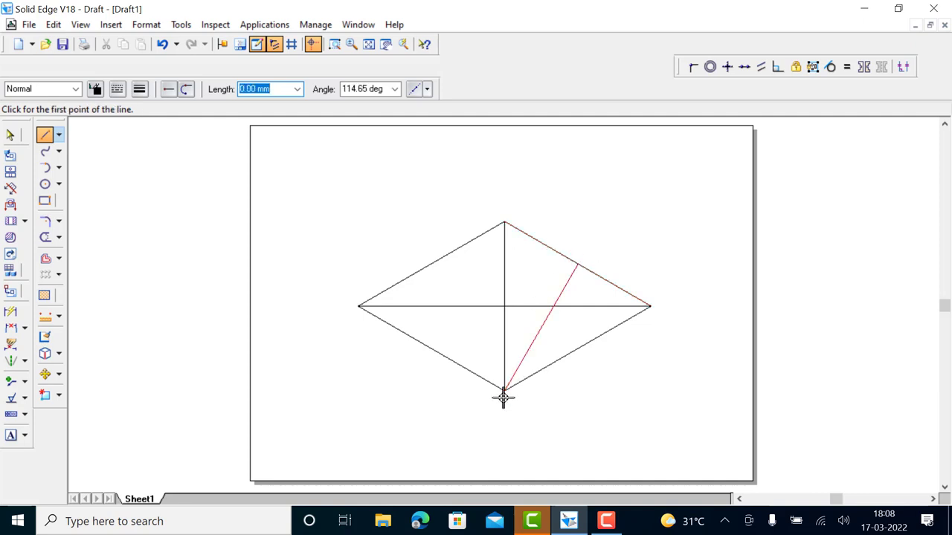
{"action": "left_click", "coordinate": [505, 388]}
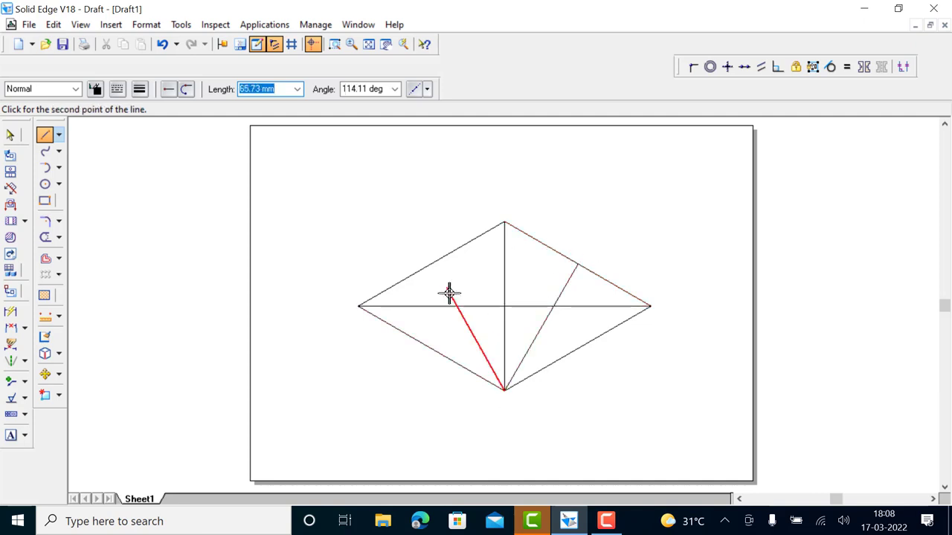
{"action": "left_click", "coordinate": [430, 265]}
{"action": "right_click", "coordinate": [397, 243]}
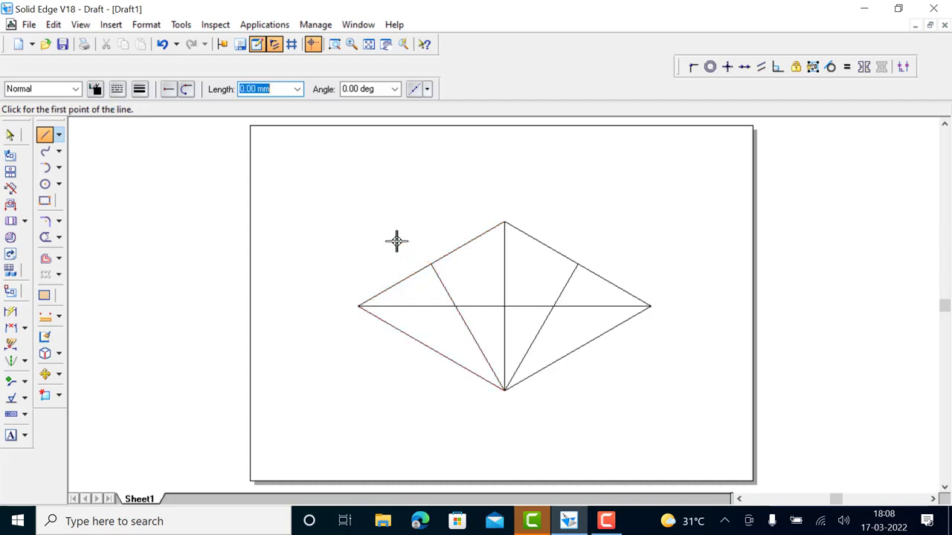
Step: Using Arc by Center Point, draw the left and right 120° arcs between the upper and lower rhombus edges
{"action": "left_click", "coordinate": [61, 166]}
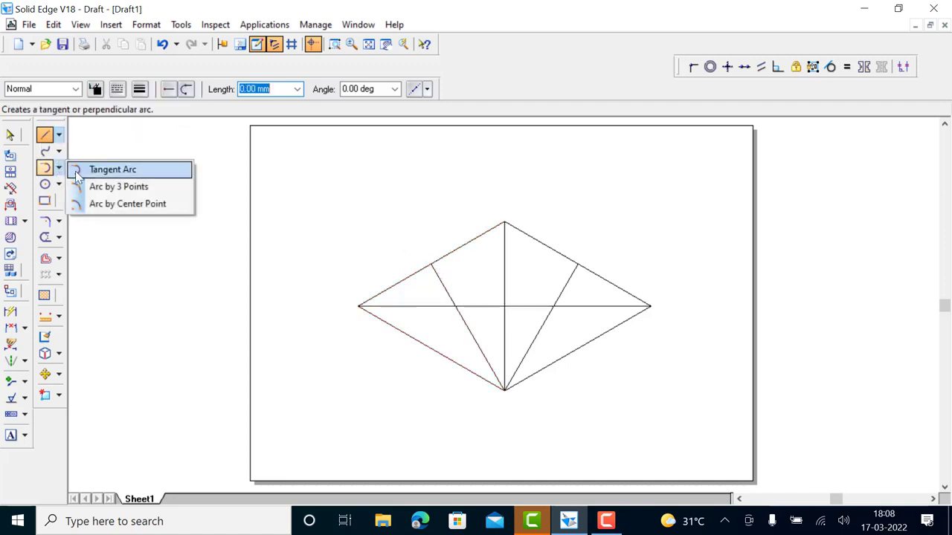
{"action": "left_click", "coordinate": [93, 203]}
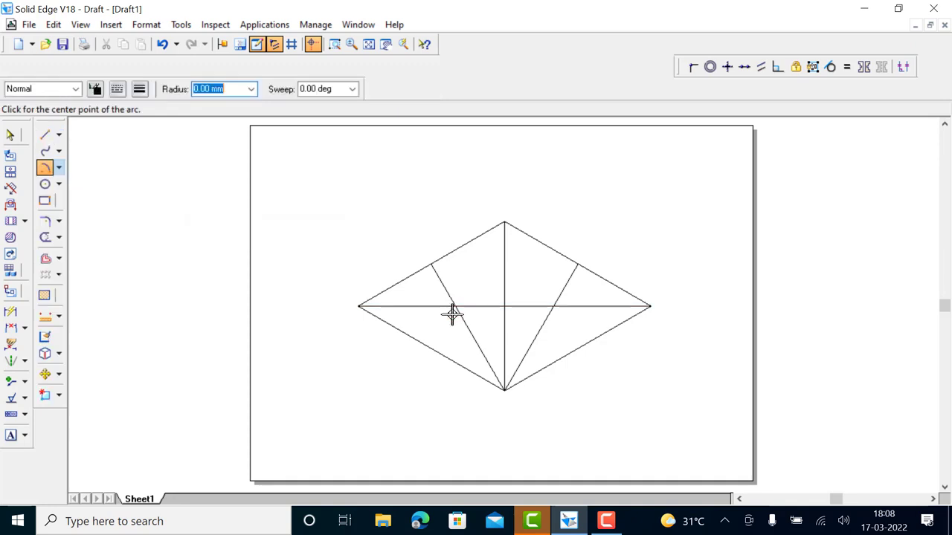
{"action": "left_click", "coordinate": [455, 306]}
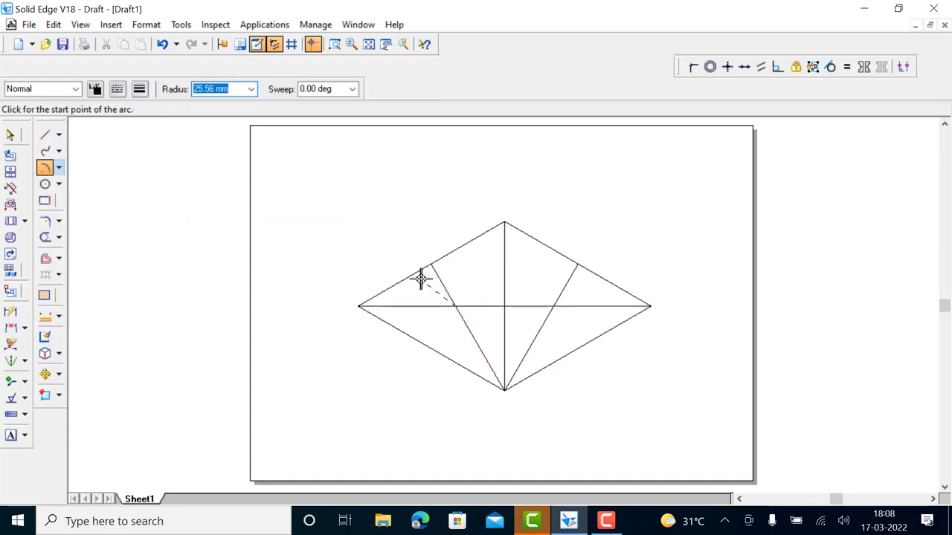
{"action": "left_click", "coordinate": [431, 264]}
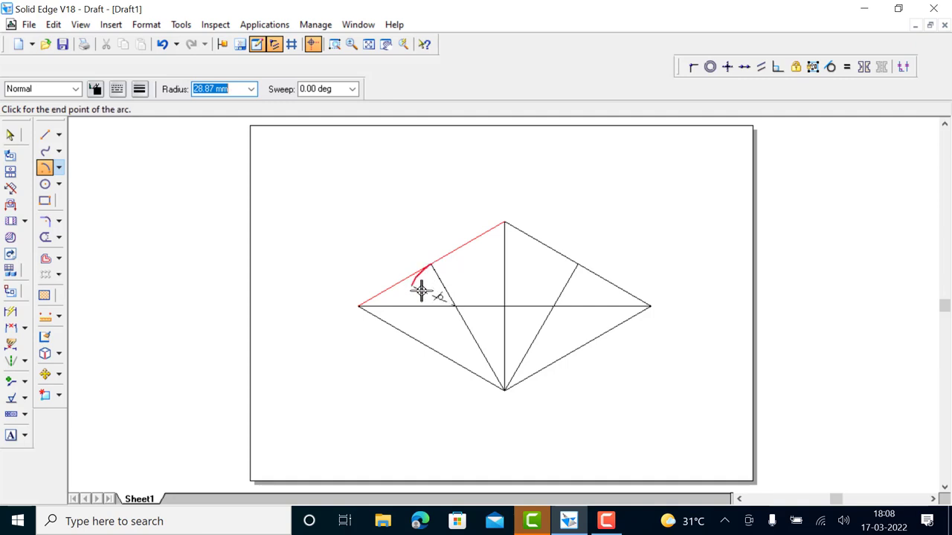
{"action": "left_click", "coordinate": [434, 344]}
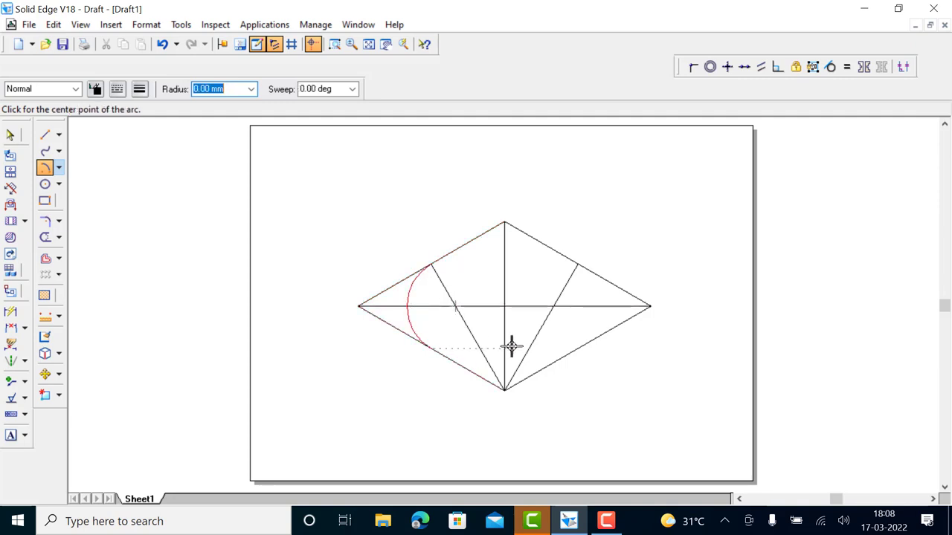
{"action": "left_click", "coordinate": [555, 305]}
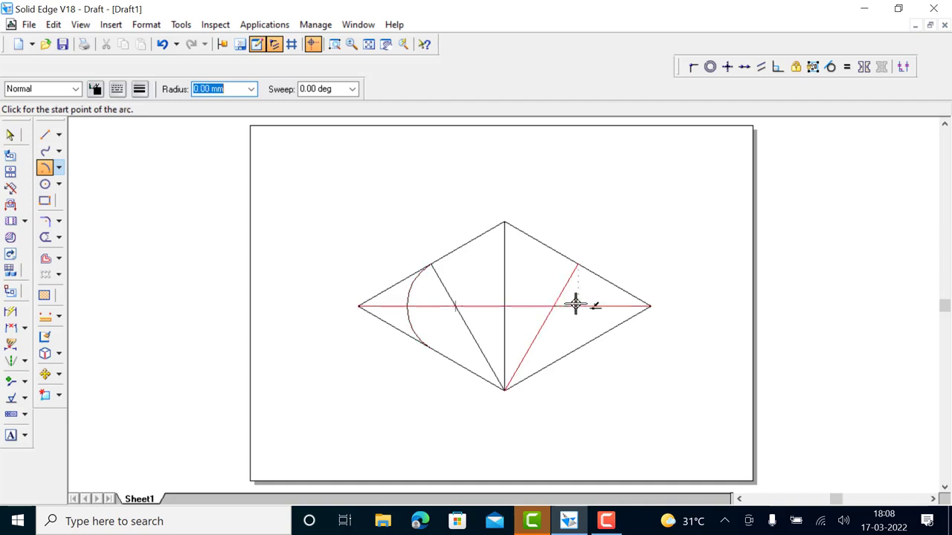
{"action": "left_click", "coordinate": [579, 266]}
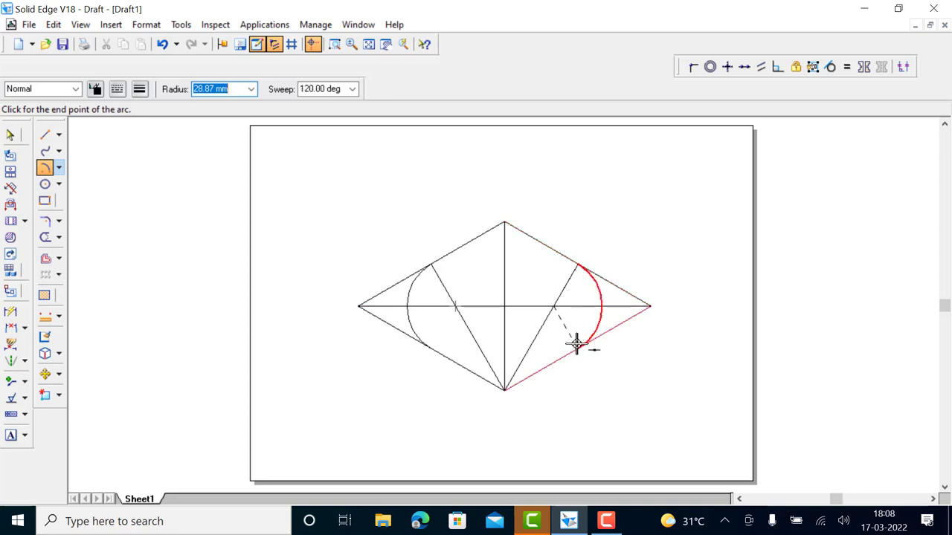
{"action": "left_click", "coordinate": [577, 344]}
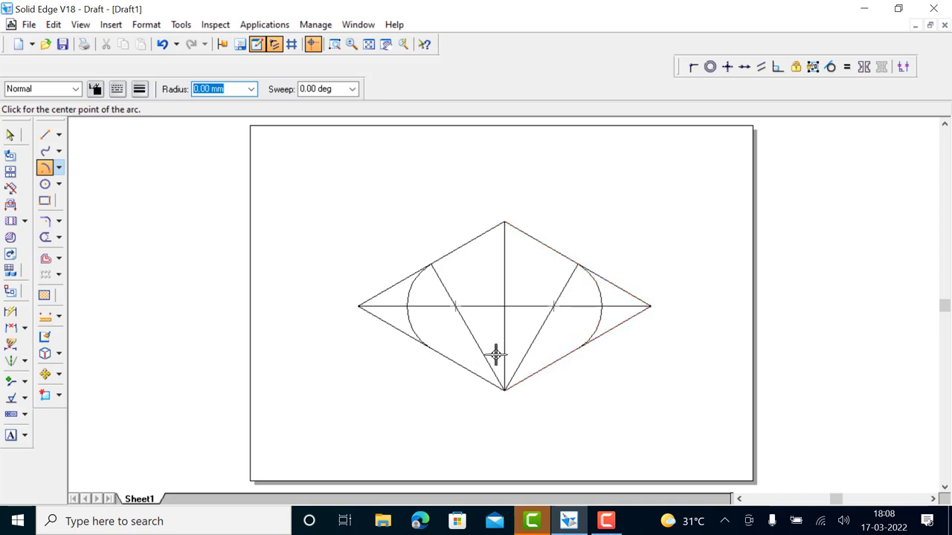
Step: Draw the top arc centred on the bottom corner and the bottom arc centred on the top corner
{"action": "left_click", "coordinate": [505, 388]}
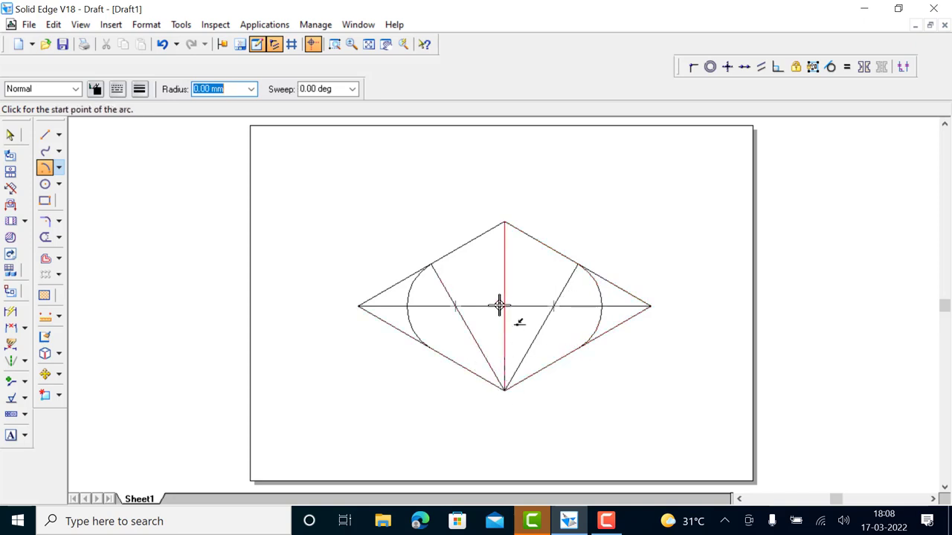
{"action": "left_click", "coordinate": [431, 263]}
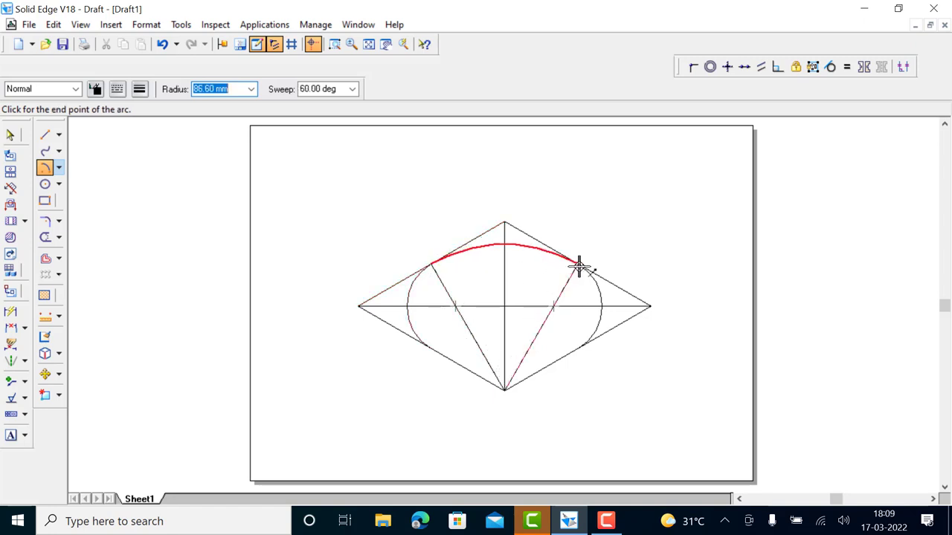
{"action": "left_click", "coordinate": [577, 261]}
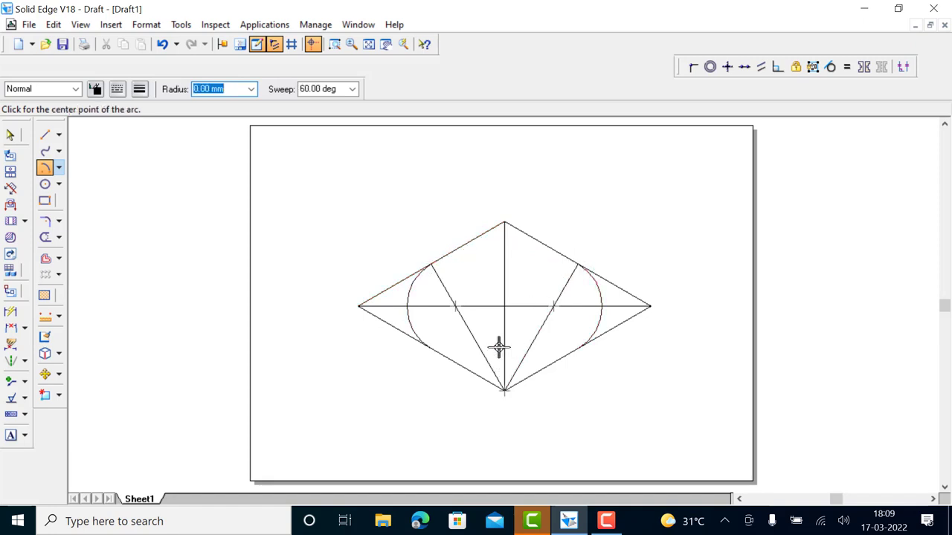
{"action": "left_click", "coordinate": [505, 220]}
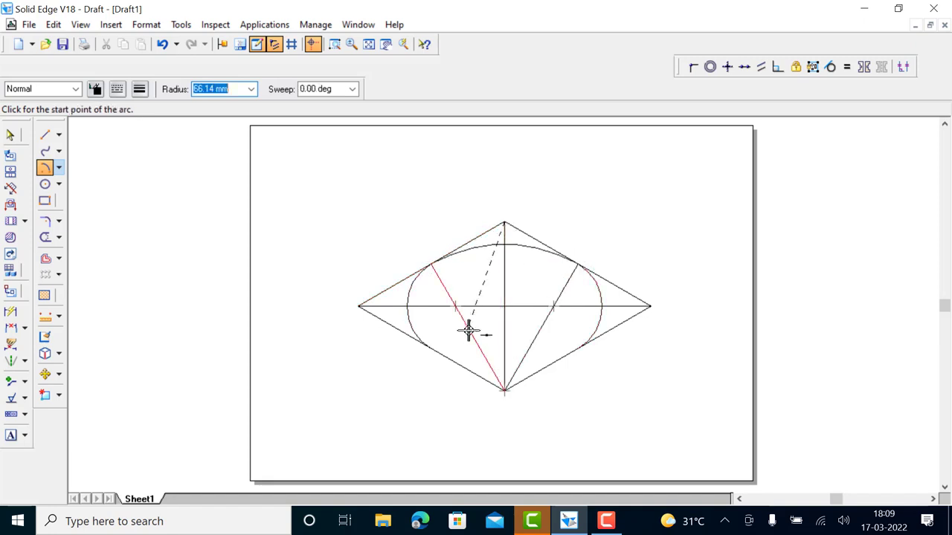
{"action": "left_click", "coordinate": [426, 348]}
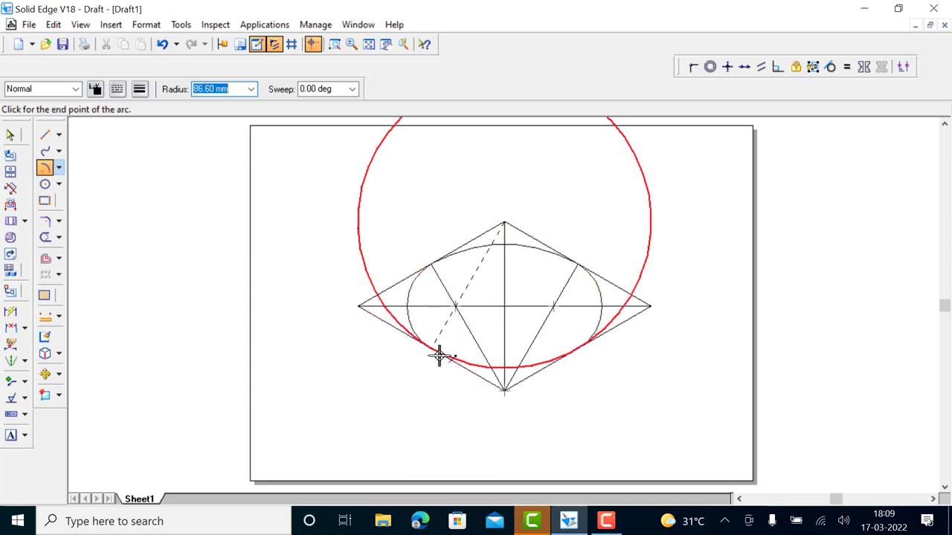
{"action": "left_click", "coordinate": [574, 344]}
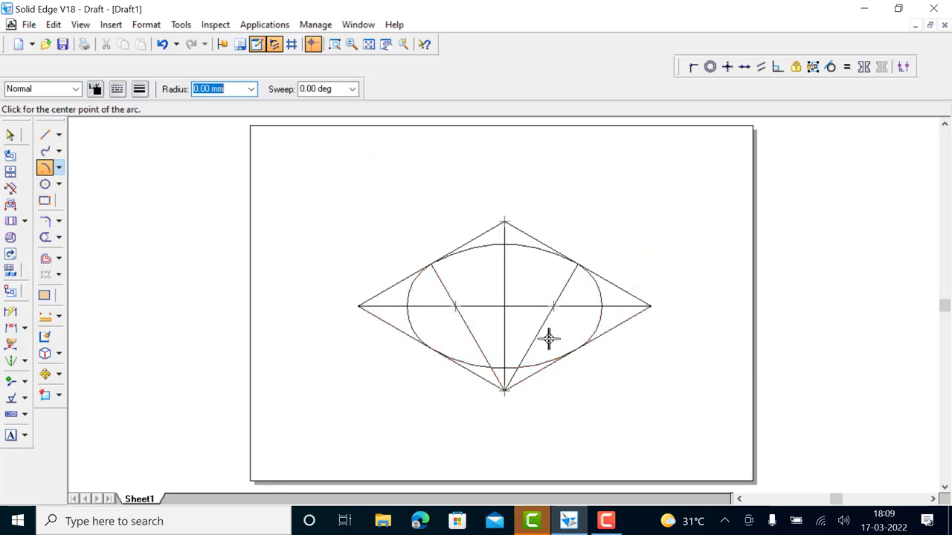
Step: Fence-select the rhombus and ellipse, drag a copy to the right, and reselect the original
{"action": "left_click", "coordinate": [10, 135]}
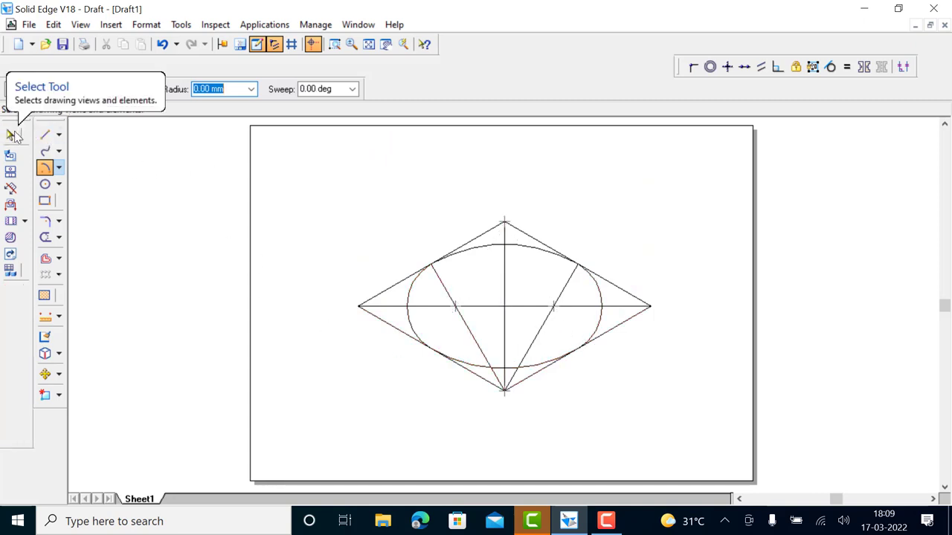
{"action": "mouse_move", "coordinate": [315, 208]}
{"action": "left_mouse_down"}
{"action": "mouse_move", "coordinate": [563, 397]}
{"action": "mouse_move", "coordinate": [701, 432]}
{"action": "left_mouse_up"}
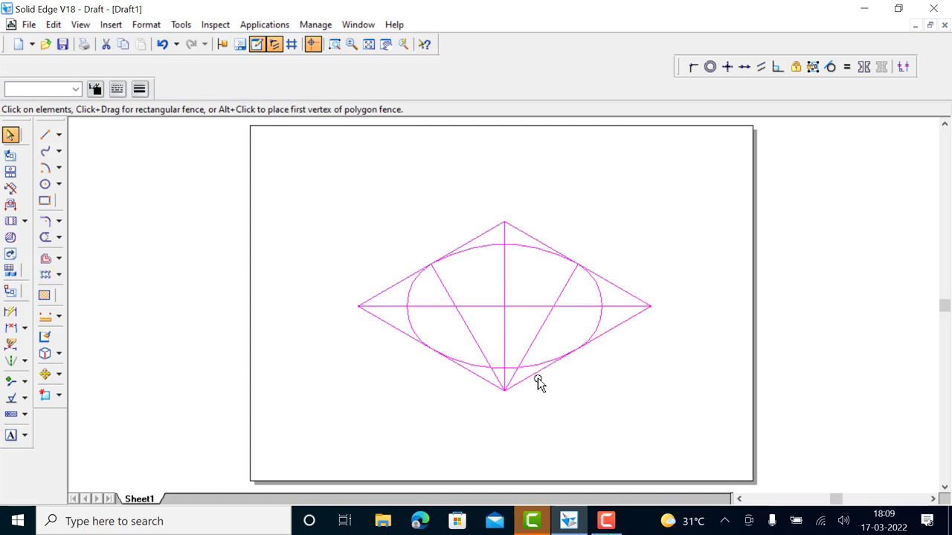
{"action": "mouse_move", "coordinate": [743, 365]}
{"action": "left_mouse_down"}
{"action": "mouse_move", "coordinate": [850, 331]}
{"action": "mouse_move", "coordinate": [834, 360]}
{"action": "mouse_move", "coordinate": [859, 335]}
{"action": "mouse_move", "coordinate": [856, 316]}
{"action": "left_mouse_up"}
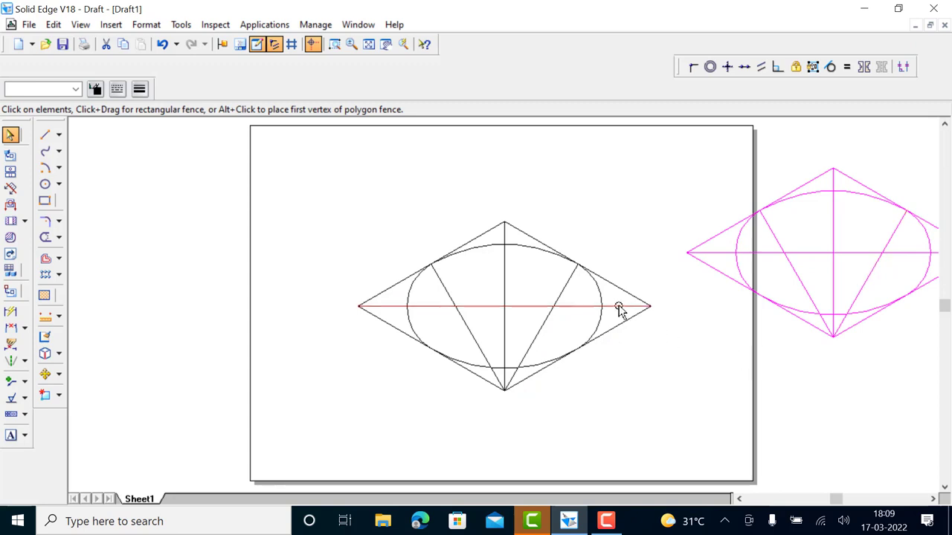
{"action": "left_click_drag", "start_coordinate": [318, 203], "coordinate": [661, 403]}
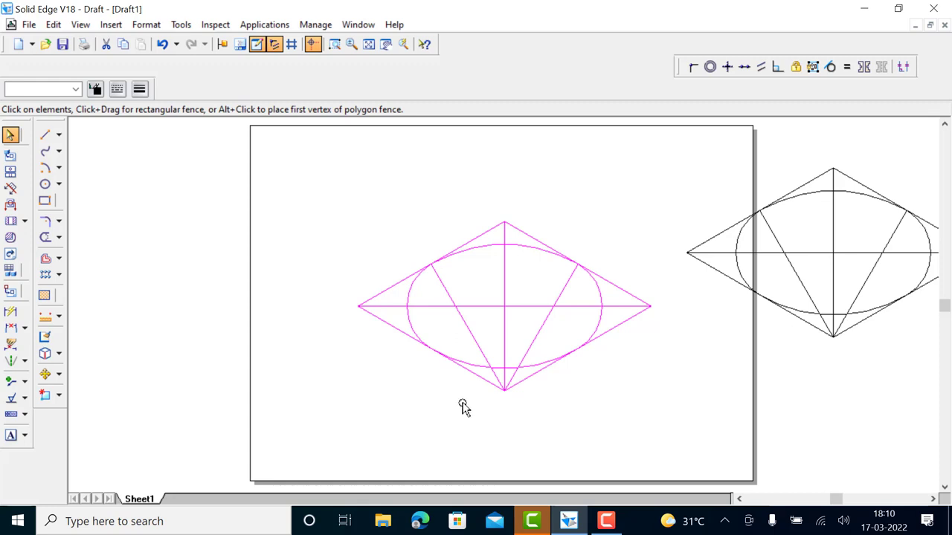
Step: Use Move with a 30 mm step distance to place a copy directly above the original
{"action": "left_click", "coordinate": [45, 374]}
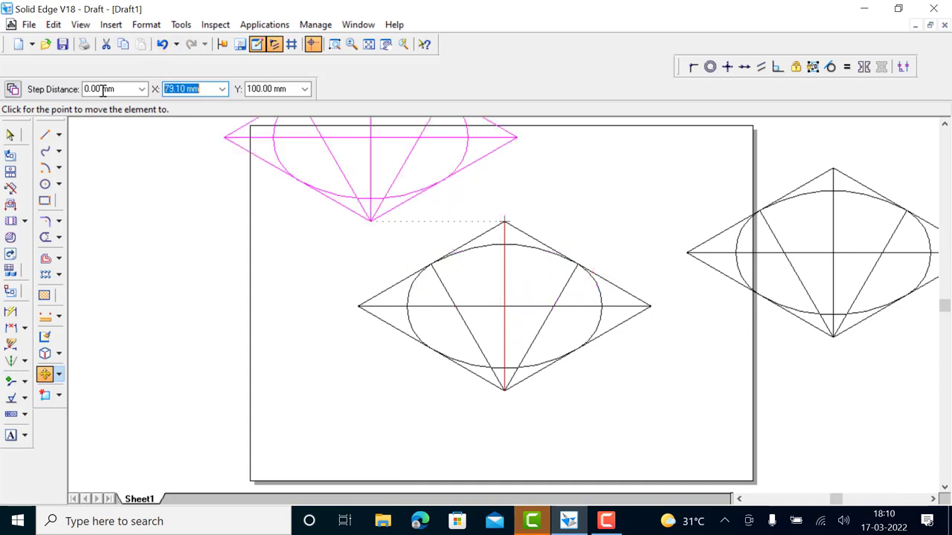
{"action": "key", "text": "BackSpace"}
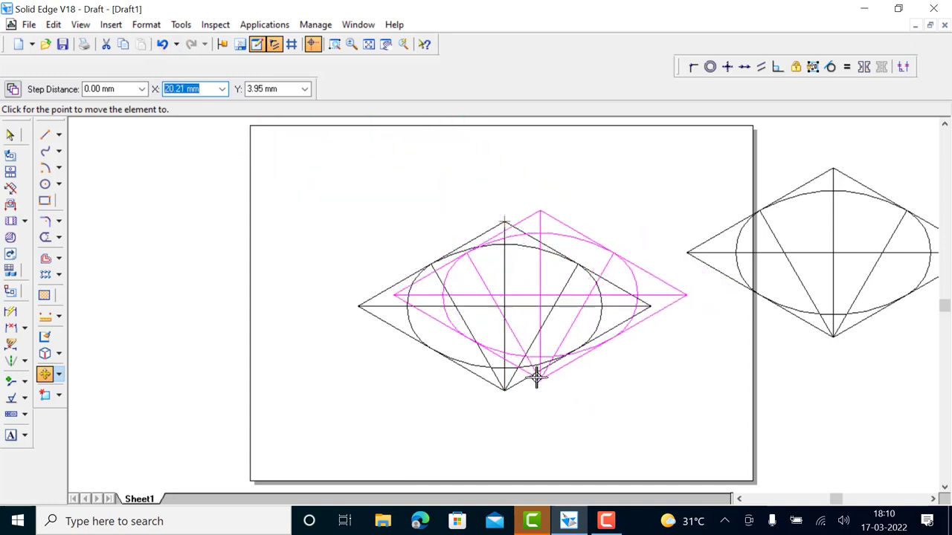
{"action": "key", "text": "Tab"}
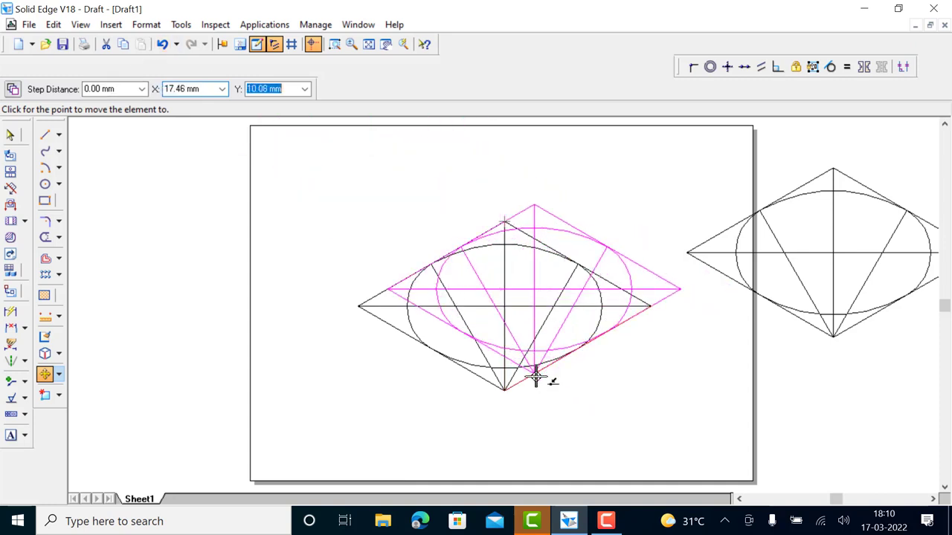
{"action": "key", "text": "Tab"}
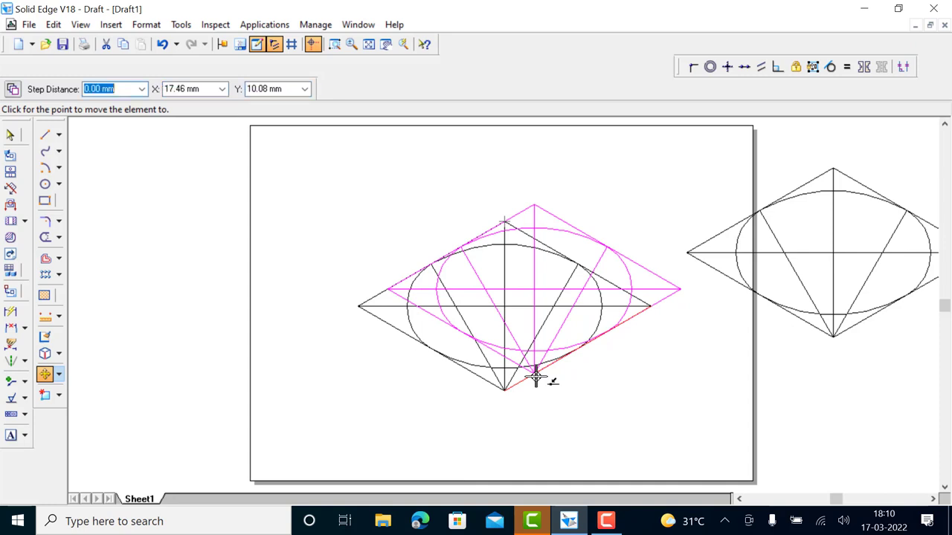
{"action": "type", "text": "30"}
{"action": "key", "text": "Tab"}
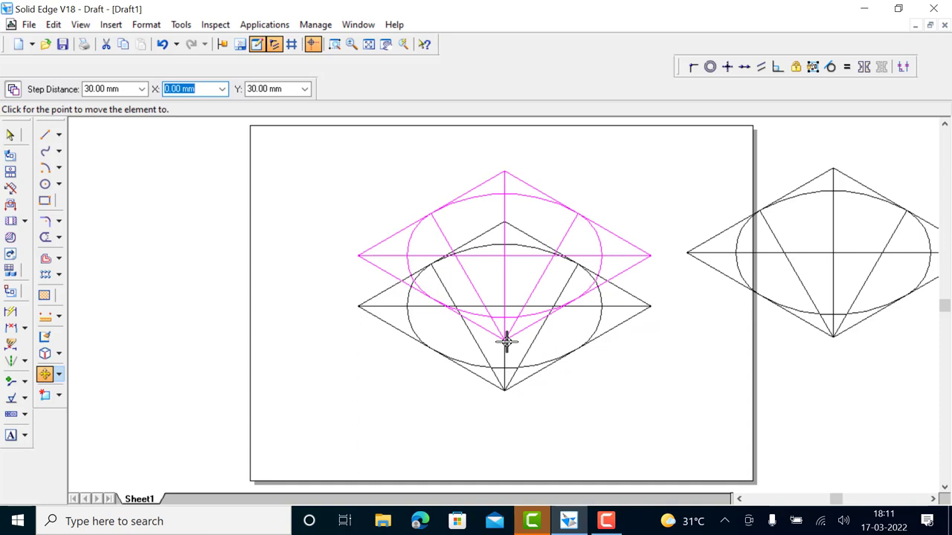
{"action": "left_click", "coordinate": [480, 328]}
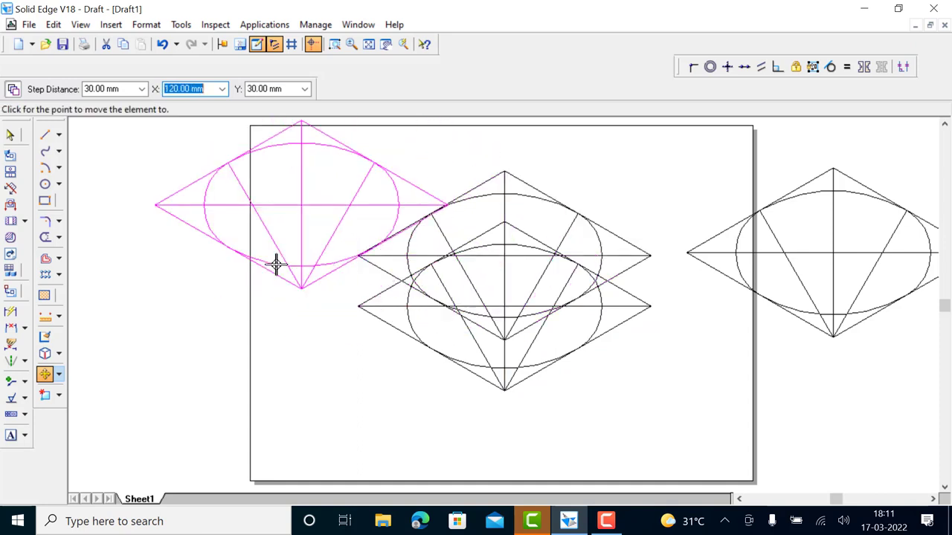
Step: Draw 30 mm vertical lines joining the ellipses' left and right sides, then fence-select the cylinder
{"action": "key", "text": "Escape"}
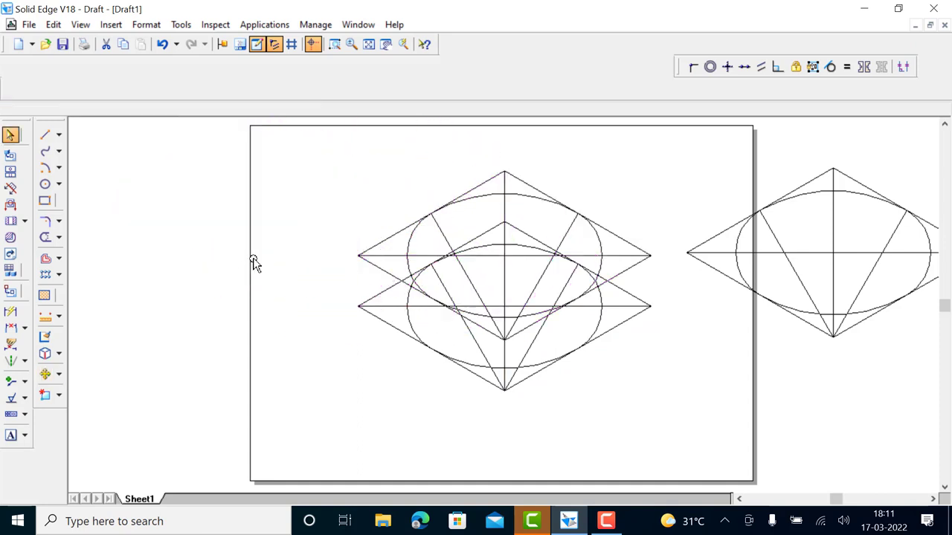
{"action": "left_click", "coordinate": [45, 135]}
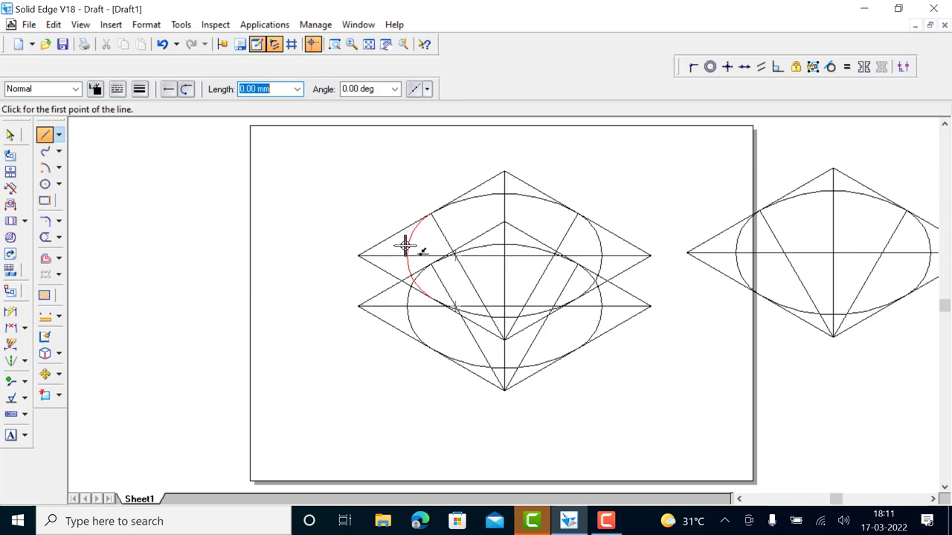
{"action": "left_click", "coordinate": [407, 256]}
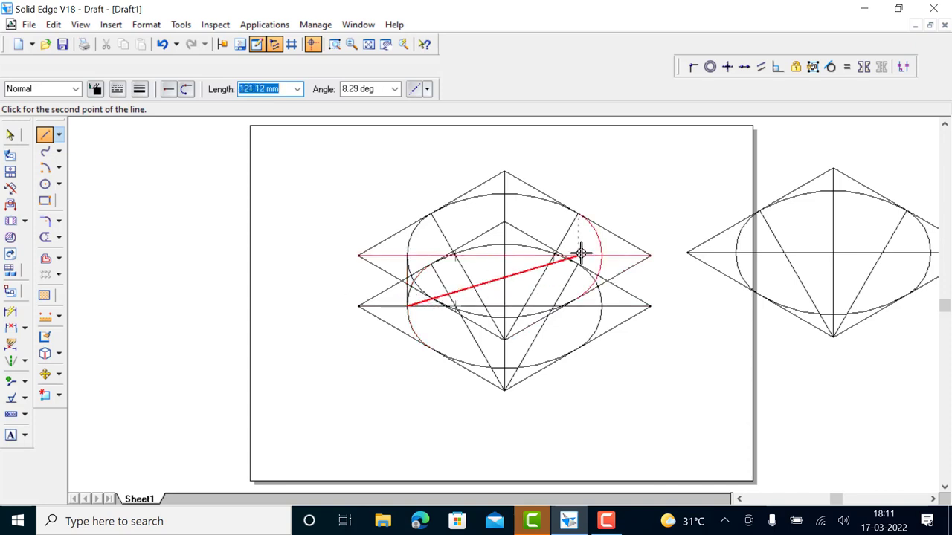
{"action": "right_click", "coordinate": [499, 272]}
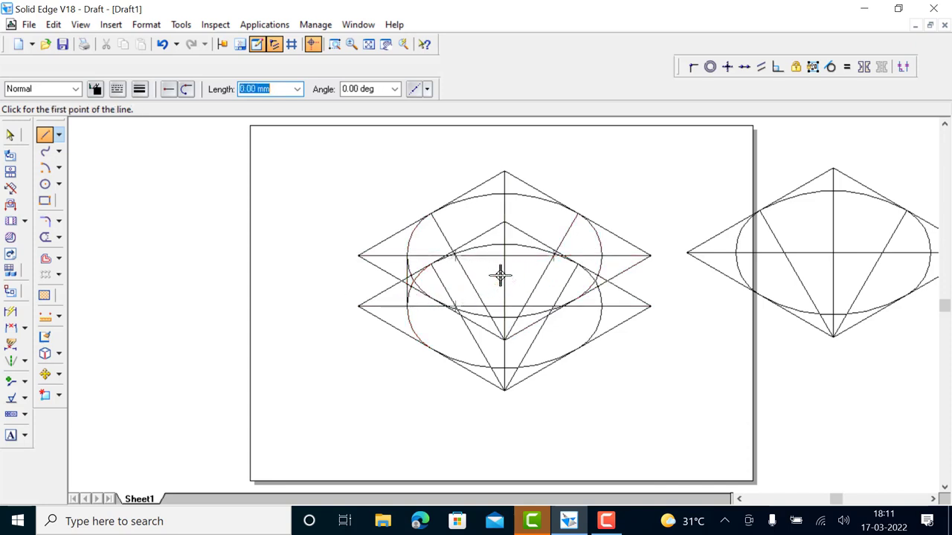
{"action": "left_click", "coordinate": [602, 254]}
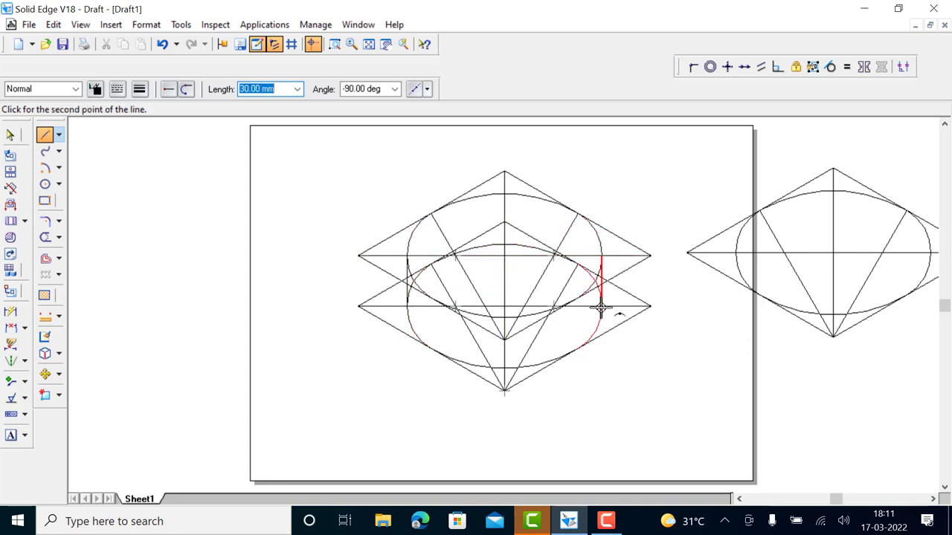
{"action": "left_click", "coordinate": [642, 270]}
{"action": "right_click", "coordinate": [642, 270]}
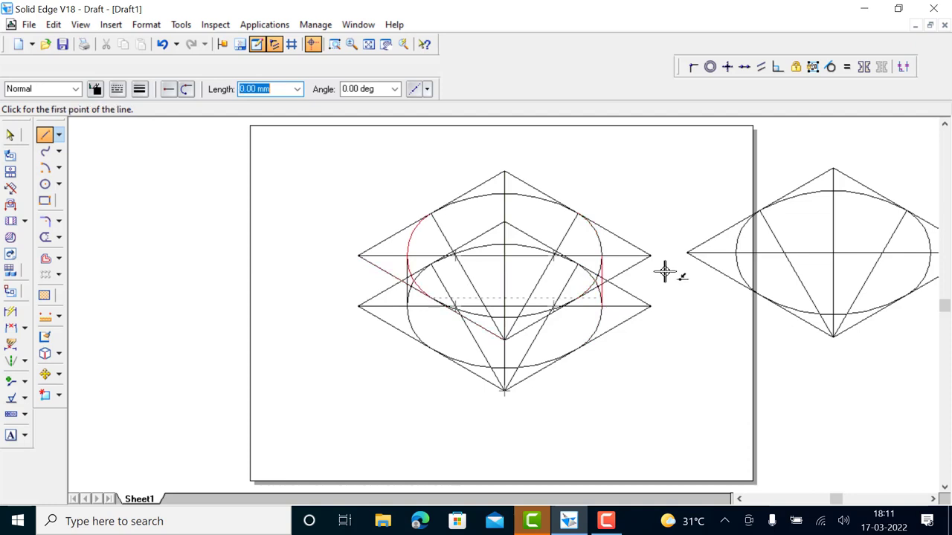
{"action": "left_click", "coordinate": [10, 134]}
{"action": "mouse_move", "coordinate": [320, 163]}
{"action": "left_mouse_down"}
{"action": "mouse_move", "coordinate": [614, 400]}
{"action": "mouse_move", "coordinate": [671, 418]}
{"action": "left_mouse_up"}
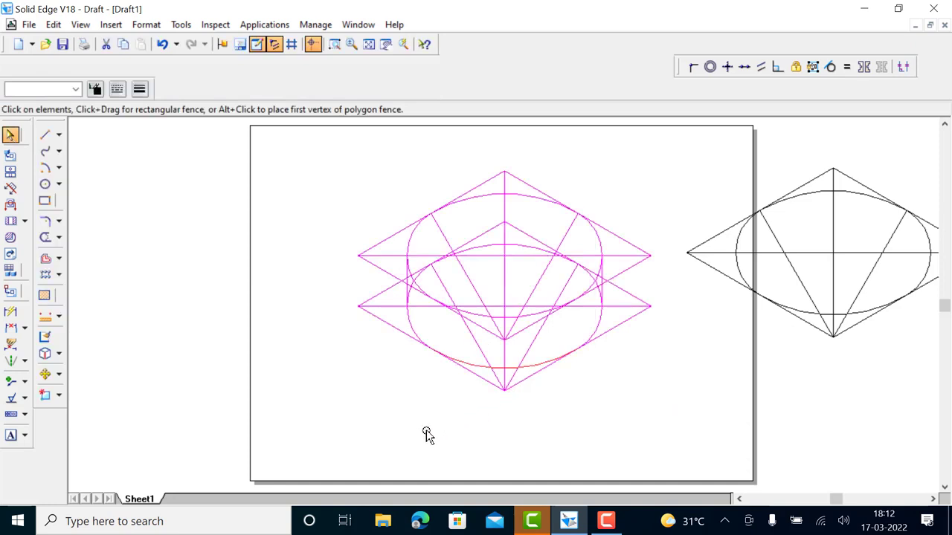
Step: Drag the cylinder to the lower left and the spare rhombus copy onto the sheet's upper right
{"action": "mouse_move", "coordinate": [524, 330]}
{"action": "left_mouse_down"}
{"action": "mouse_move", "coordinate": [421, 400]}
{"action": "mouse_move", "coordinate": [432, 406]}
{"action": "left_mouse_up"}
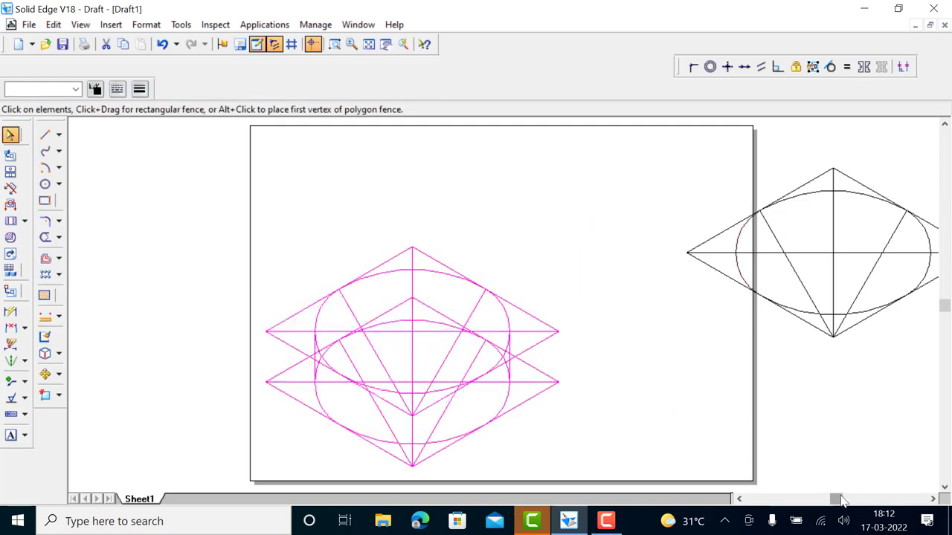
{"action": "left_click_drag", "start_coordinate": [839, 499], "coordinate": [855, 499]}
{"action": "left_click", "coordinate": [525, 163]}
{"action": "left_click", "coordinate": [779, 301]}
{"action": "mouse_move", "coordinate": [690, 302]}
{"action": "left_mouse_down"}
{"action": "mouse_move", "coordinate": [581, 281]}
{"action": "mouse_move", "coordinate": [571, 297]}
{"action": "left_mouse_up"}
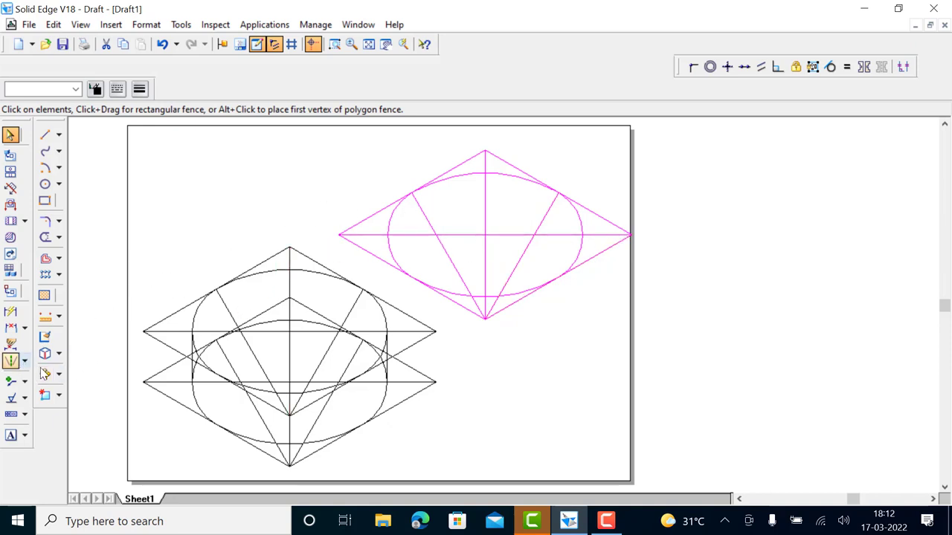
Step: Scale the upper-right rhombus and ellipse by 50/100 (0.50) about its bottom vertex
{"action": "left_click", "coordinate": [62, 379]}
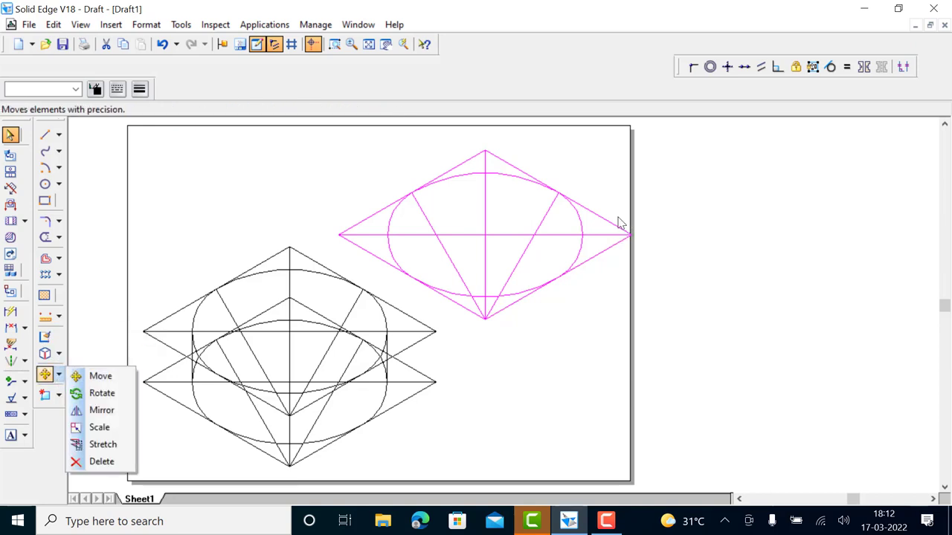
{"action": "left_click", "coordinate": [111, 428]}
{"action": "type", "text": "50"}
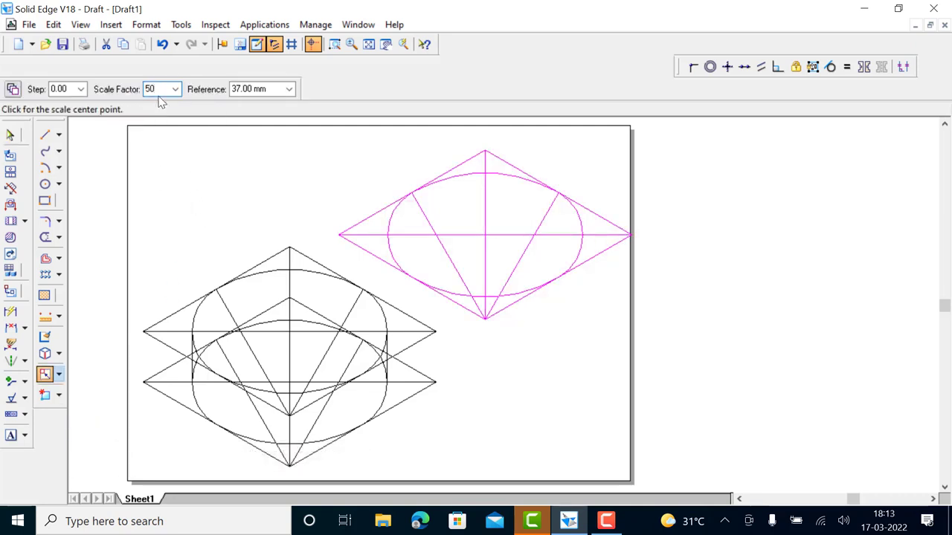
{"action": "type", "text": "/100"}
{"action": "key", "text": "Tab"}
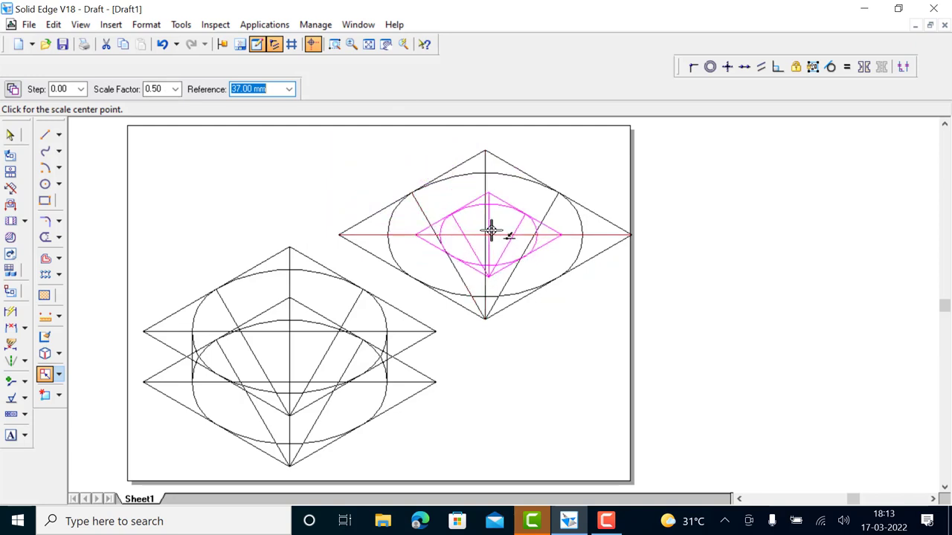
{"action": "left_click", "coordinate": [487, 317]}
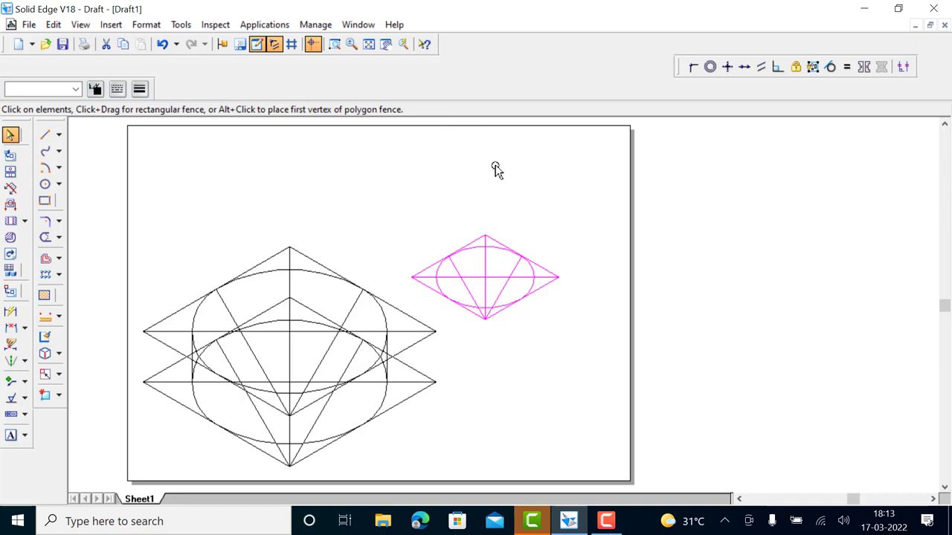
{"action": "left_click", "coordinate": [58, 375]}
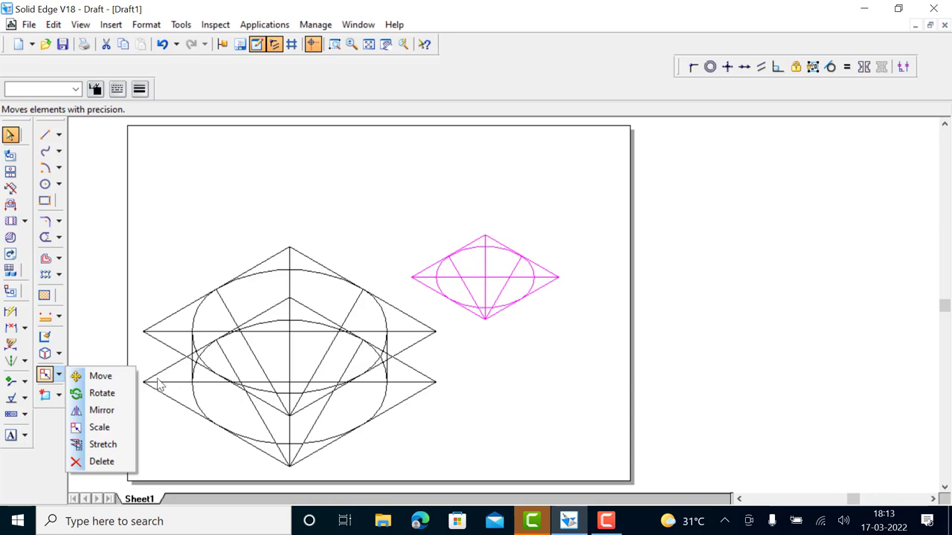
Step: Use Move from the bottom vertex with a 50 mm step distance to place a copy straight above
{"action": "left_click", "coordinate": [115, 376]}
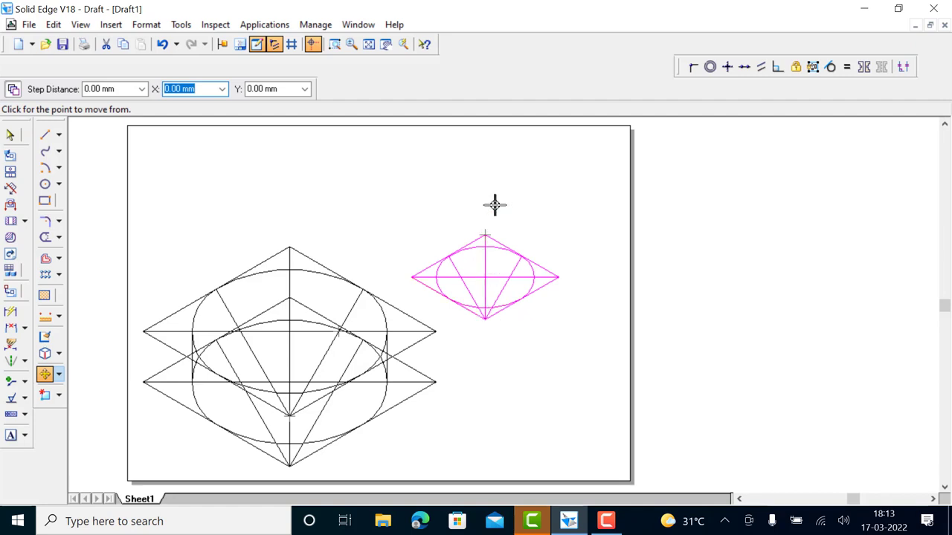
{"action": "left_click", "coordinate": [486, 317]}
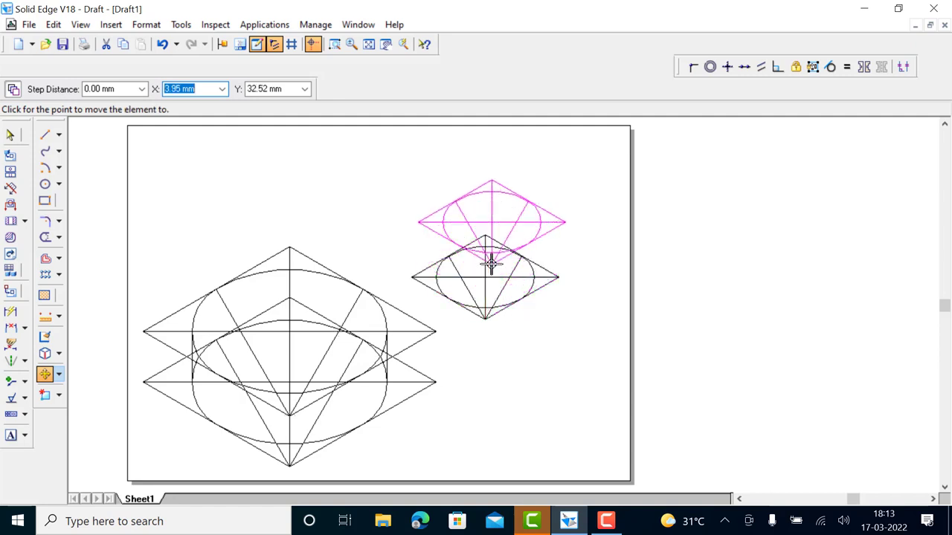
{"action": "key", "text": "Tab"}
{"action": "key", "text": "Tab"}
{"action": "type", "text": "50"}
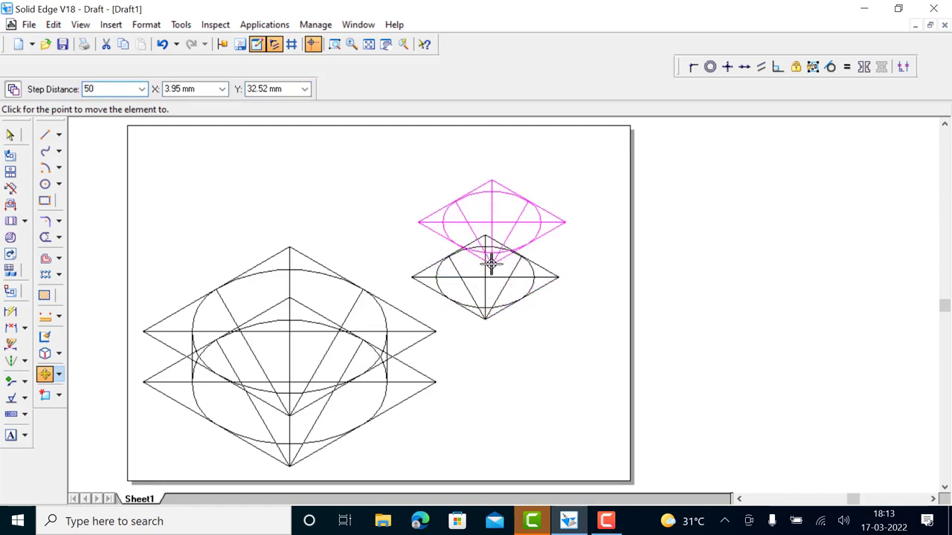
{"action": "key", "text": "Tab"}
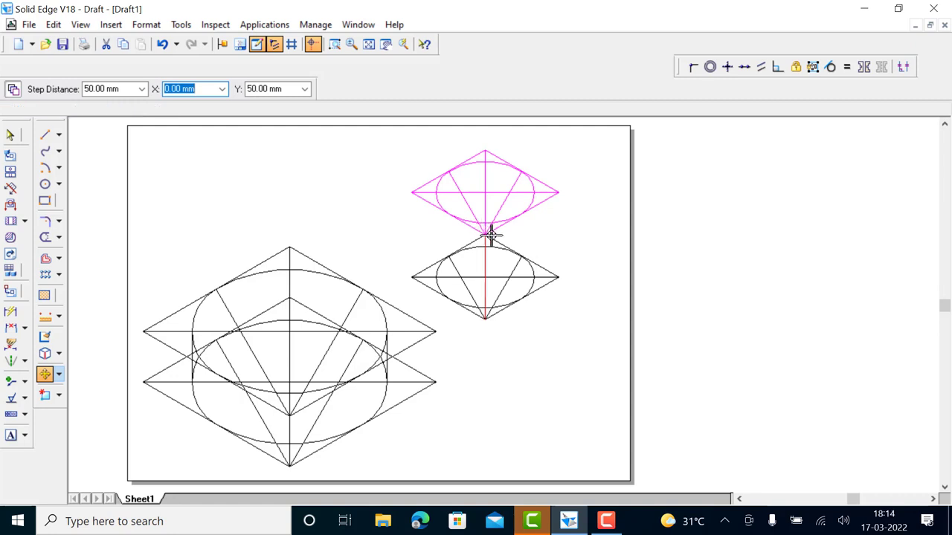
{"action": "left_click", "coordinate": [545, 235]}
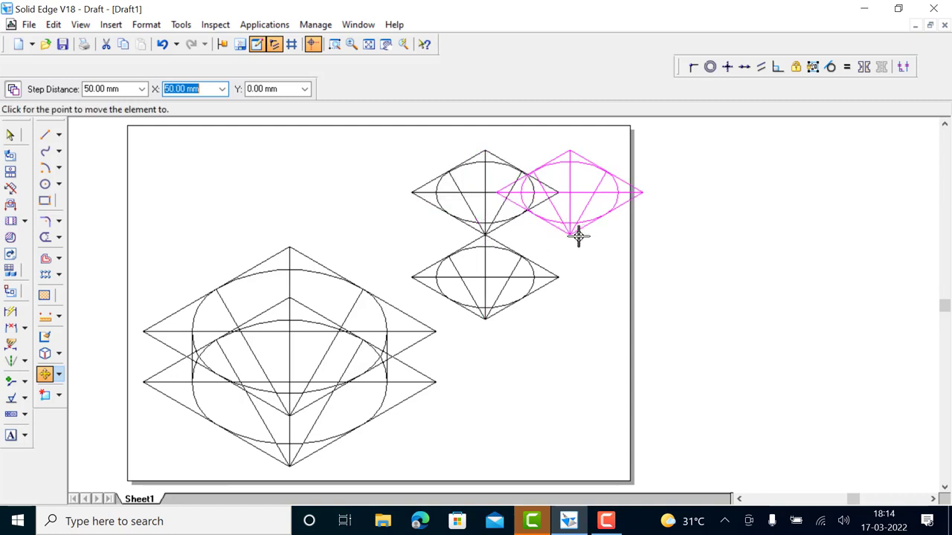
{"action": "key", "text": "Escape"}
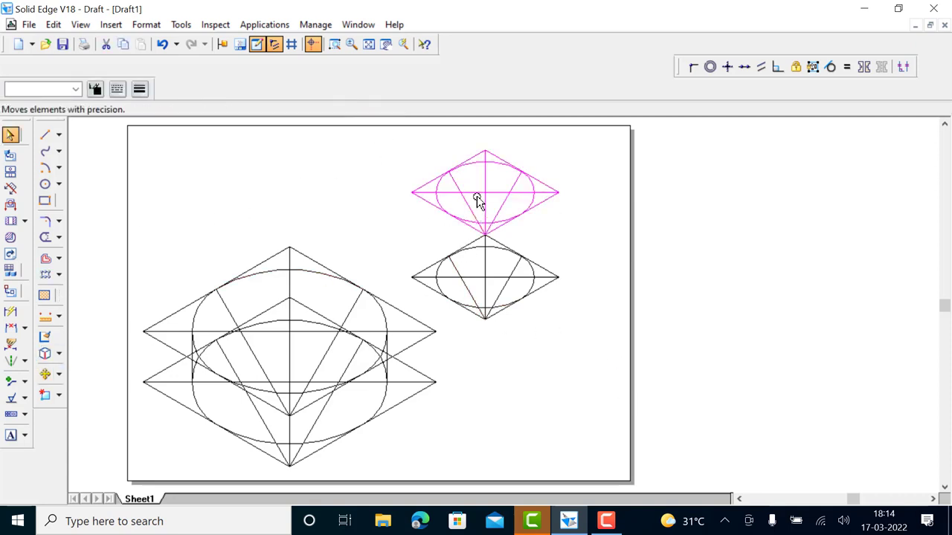
{"action": "left_click", "coordinate": [59, 374]}
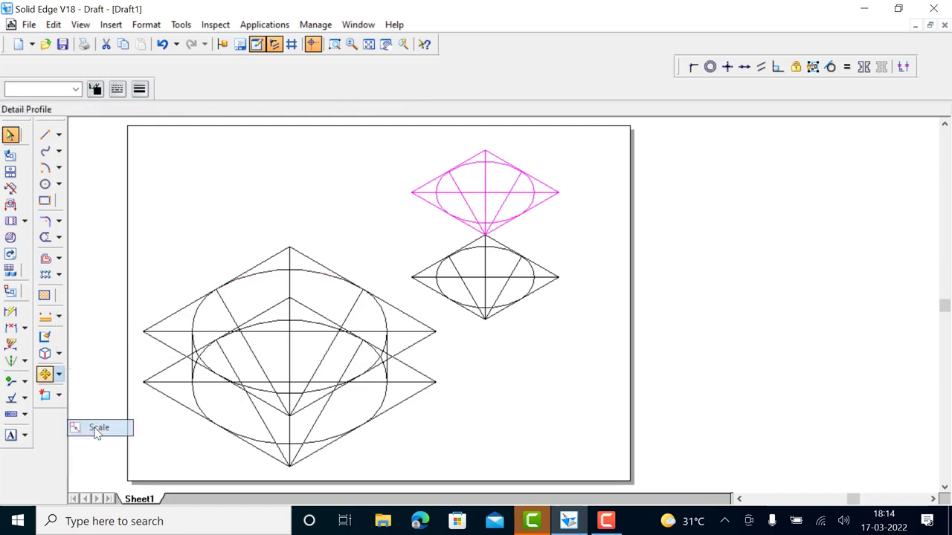
Step: Scale the upper rhombus and its ellipse by 0.50 about the rhombus centre
{"action": "left_click", "coordinate": [91, 425]}
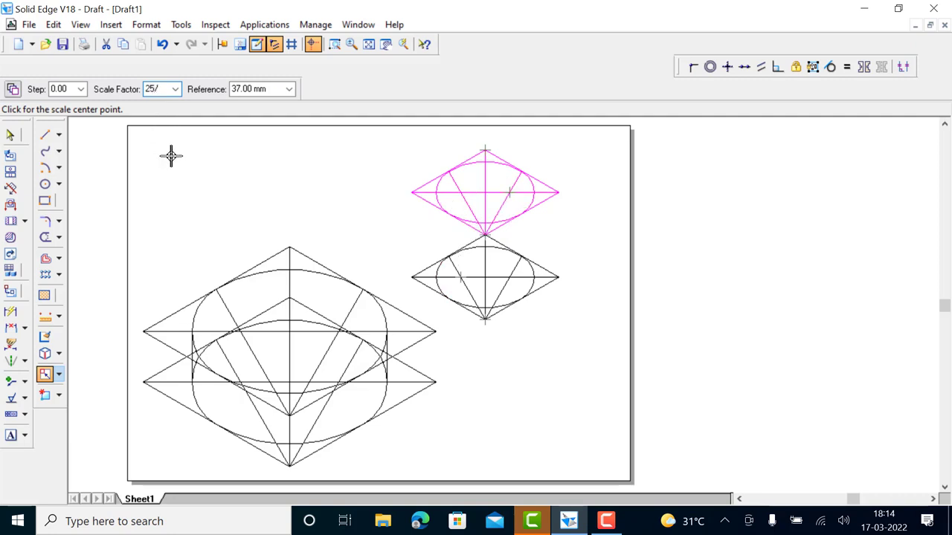
{"action": "type", "text": "0.5"}
{"action": "key", "text": "Tab"}
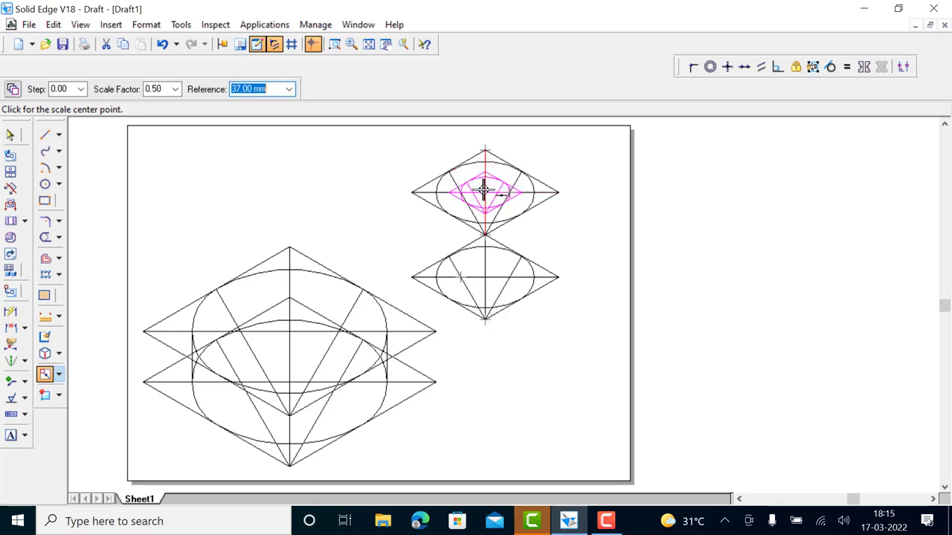
{"action": "left_click", "coordinate": [484, 189]}
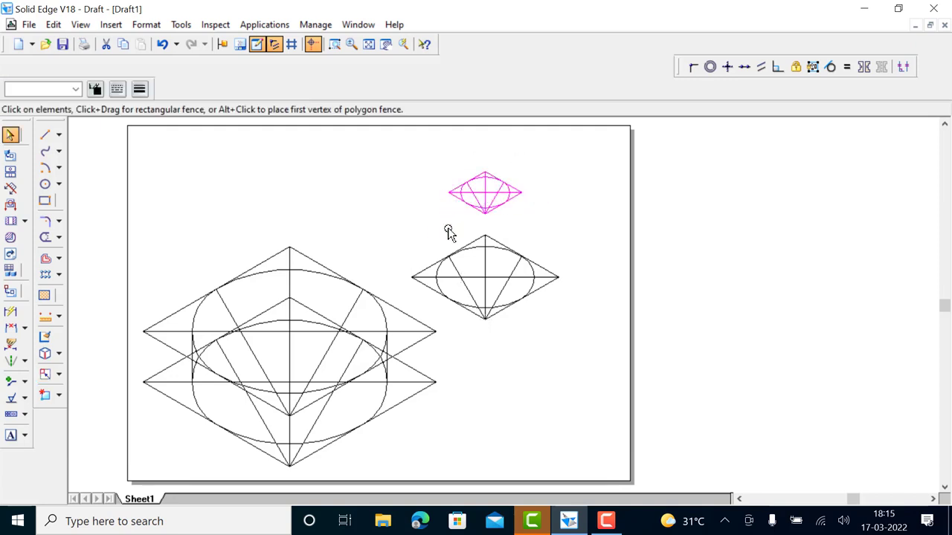
{"action": "left_click", "coordinate": [334, 44]}
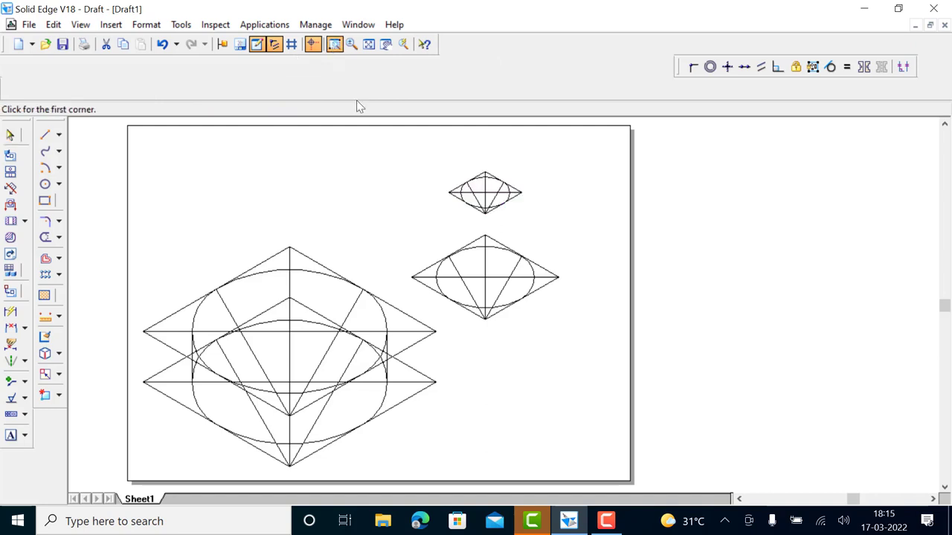
Step: Draw left and right tangent lines from the small top ellipse down to the large ellipse
{"action": "left_click_drag", "start_coordinate": [399, 157], "coordinate": [597, 363]}
{"action": "key", "text": "Escape"}
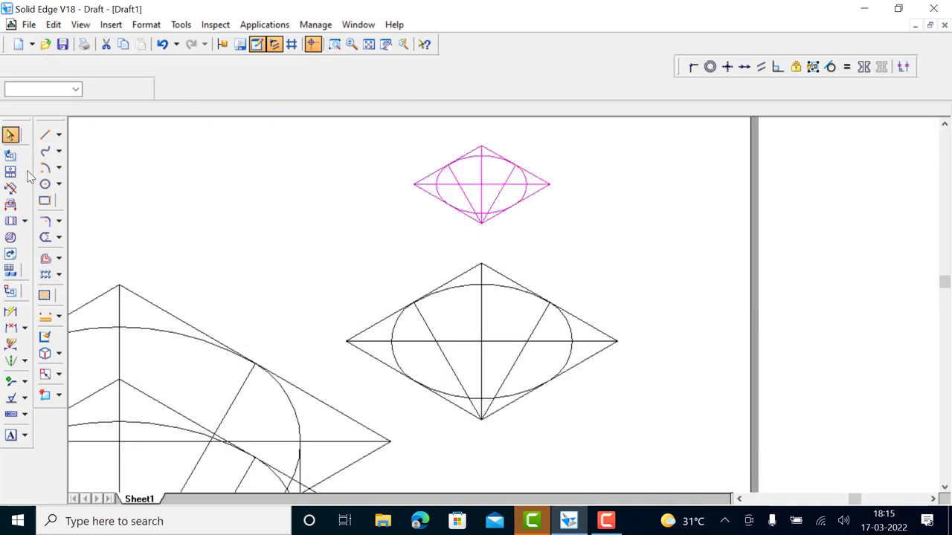
{"action": "left_click", "coordinate": [45, 136]}
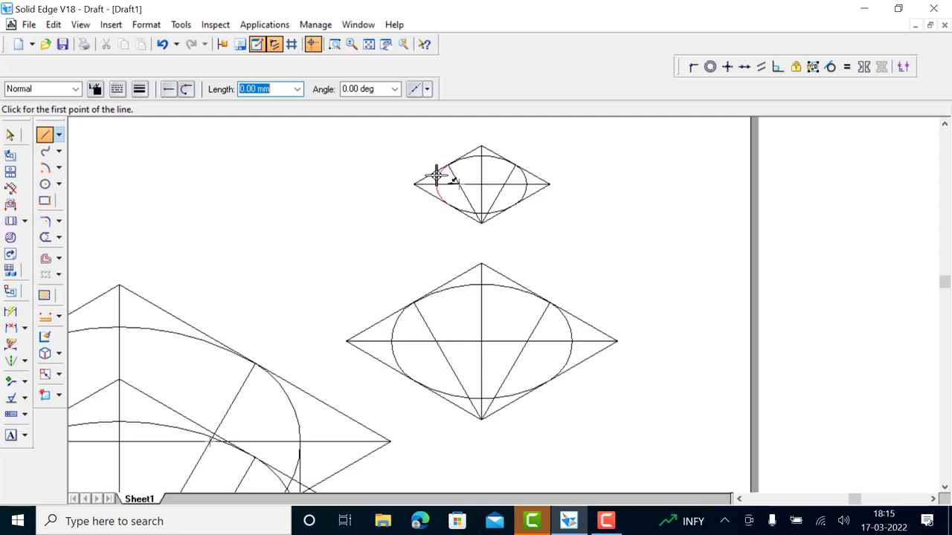
{"action": "left_click", "coordinate": [437, 177]}
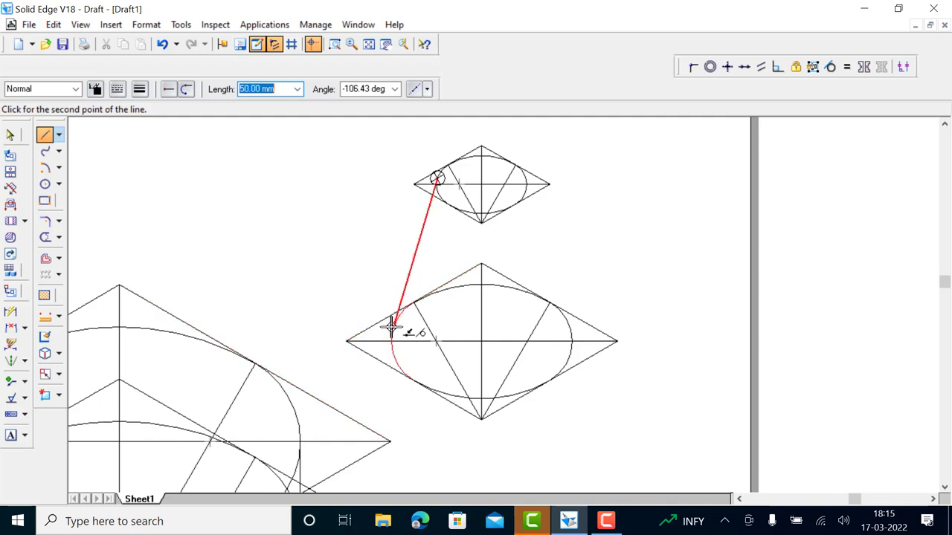
{"action": "left_click", "coordinate": [391, 327]}
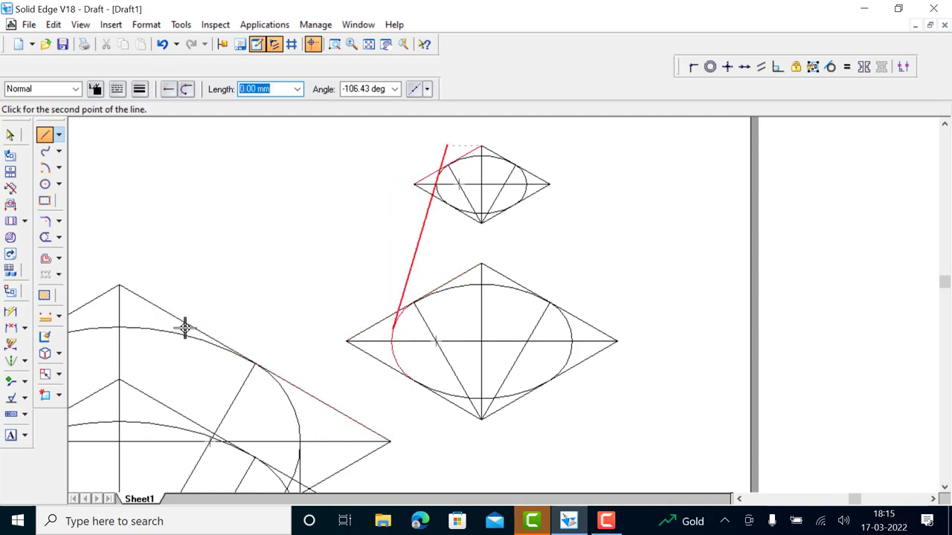
{"action": "right_click", "coordinate": [346, 255]}
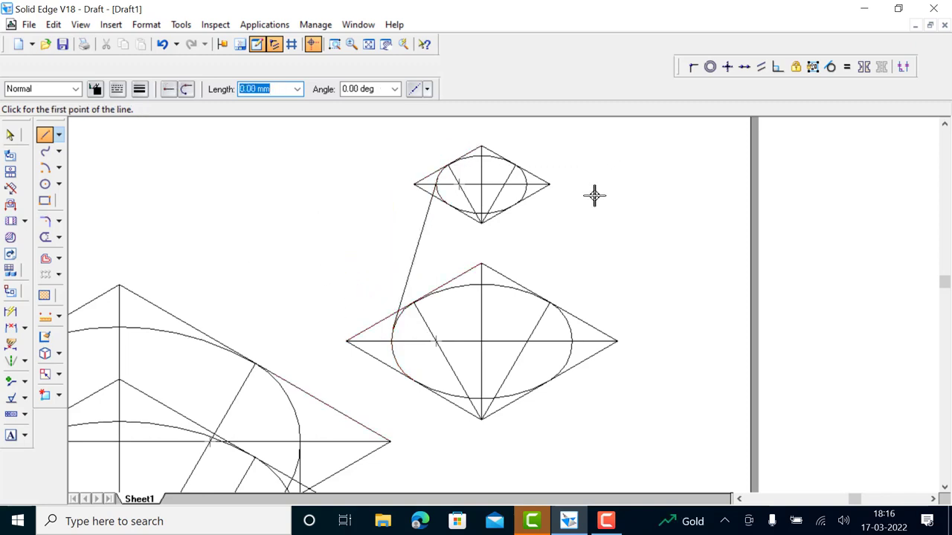
{"action": "left_click", "coordinate": [524, 175]}
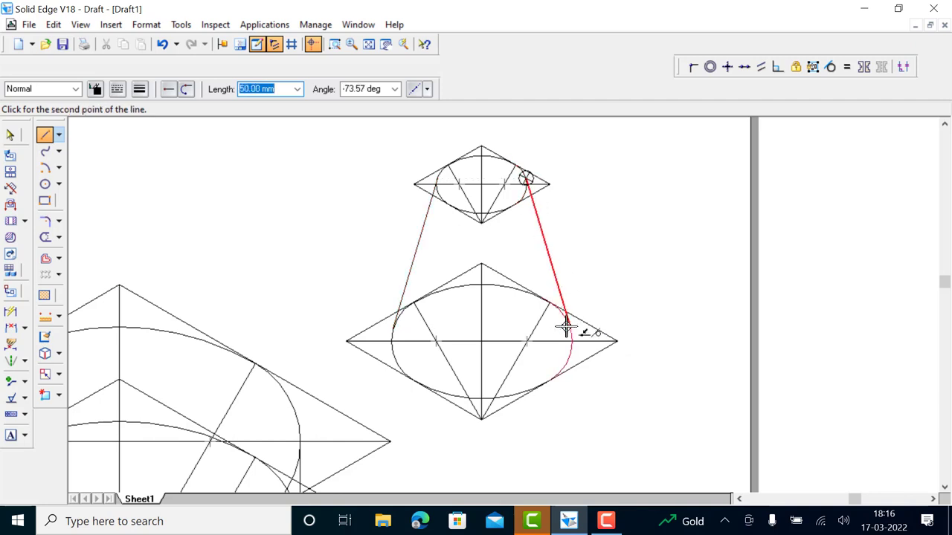
{"action": "left_click", "coordinate": [565, 327]}
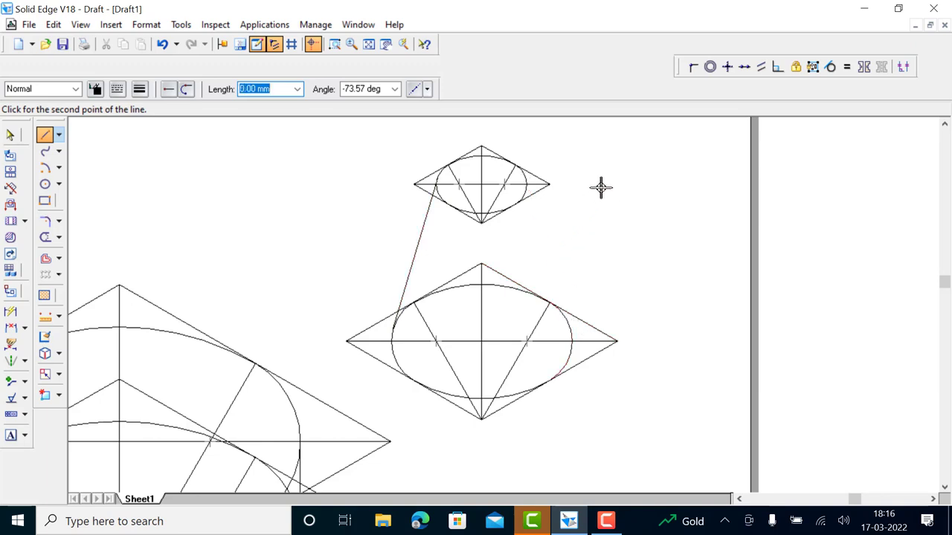
{"action": "key", "text": "Escape"}
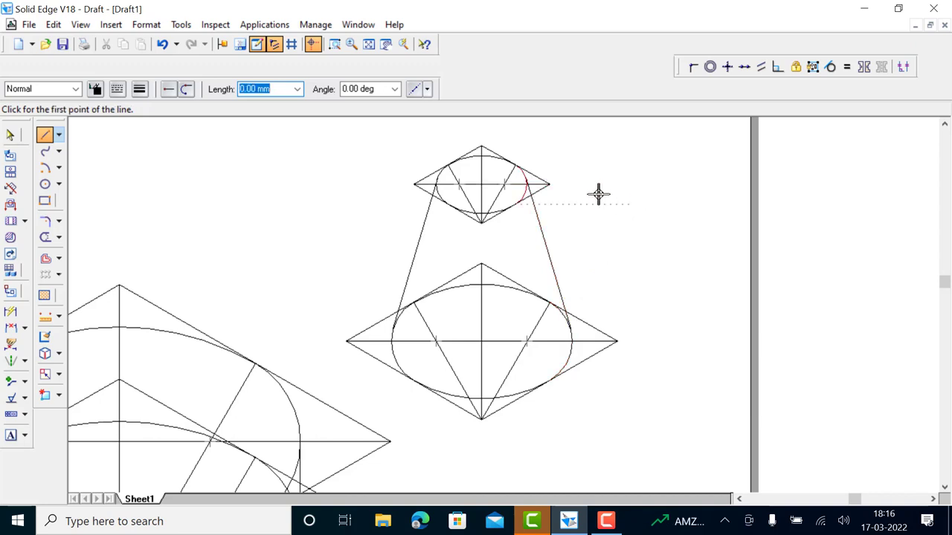
Step: Fence-select the frustum outline and group it into a rigid set
{"action": "left_click", "coordinate": [369, 45]}
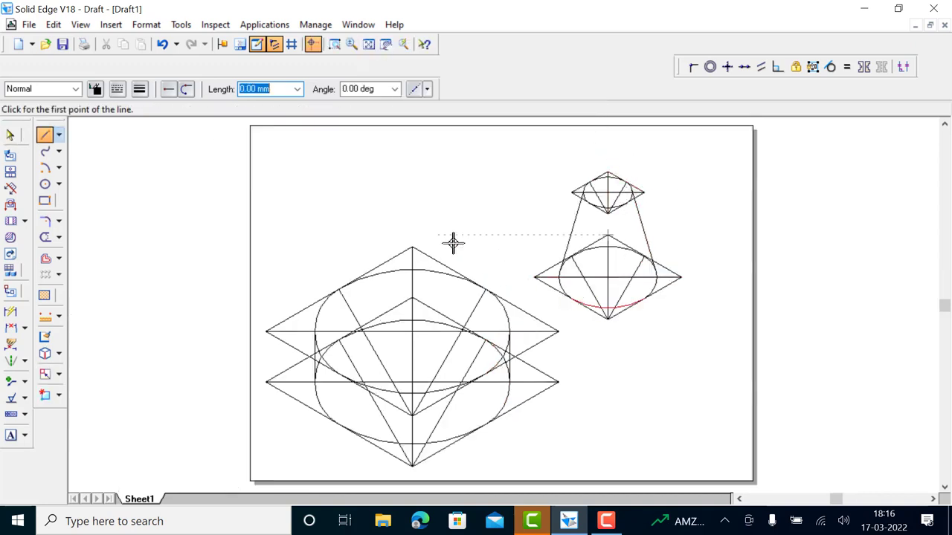
{"action": "left_click", "coordinate": [11, 134]}
{"action": "left_click_drag", "start_coordinate": [526, 168], "coordinate": [696, 328]}
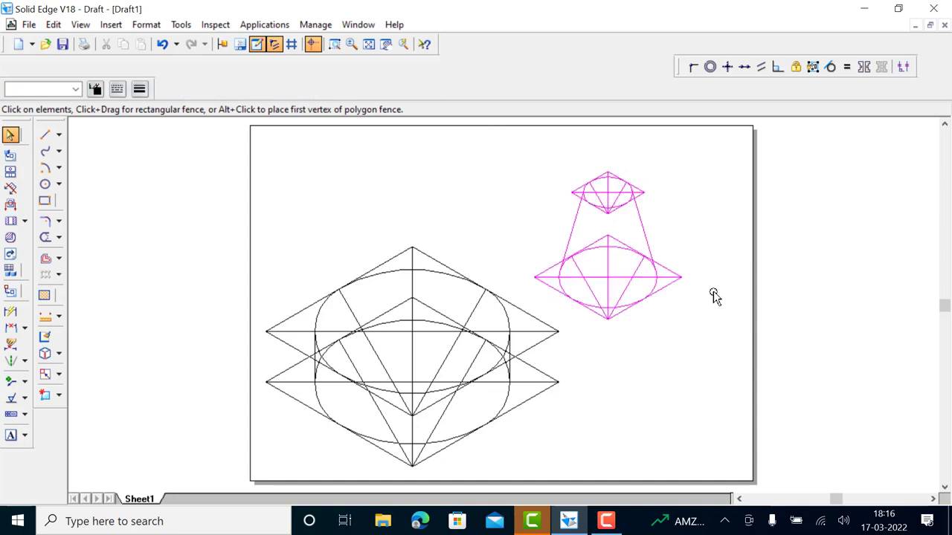
{"action": "left_click", "coordinate": [813, 67]}
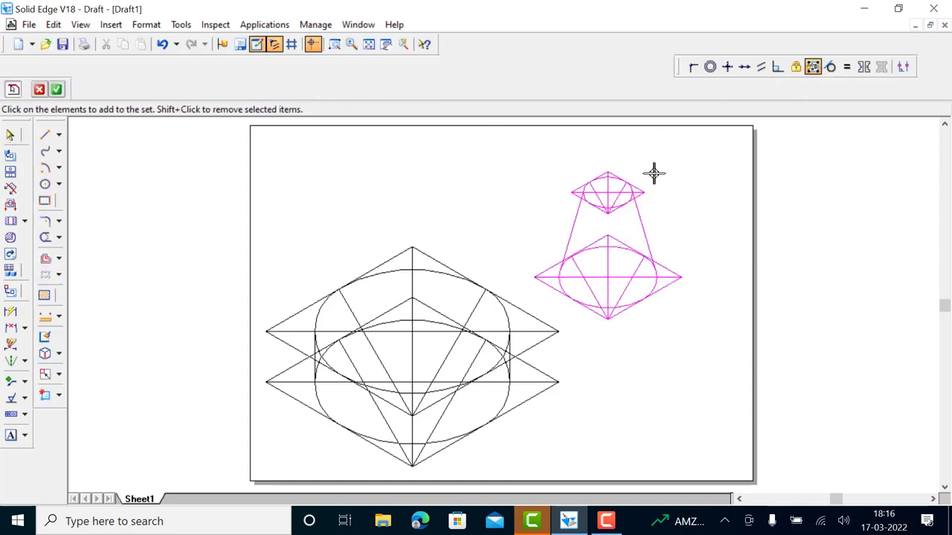
{"action": "left_click", "coordinate": [58, 89]}
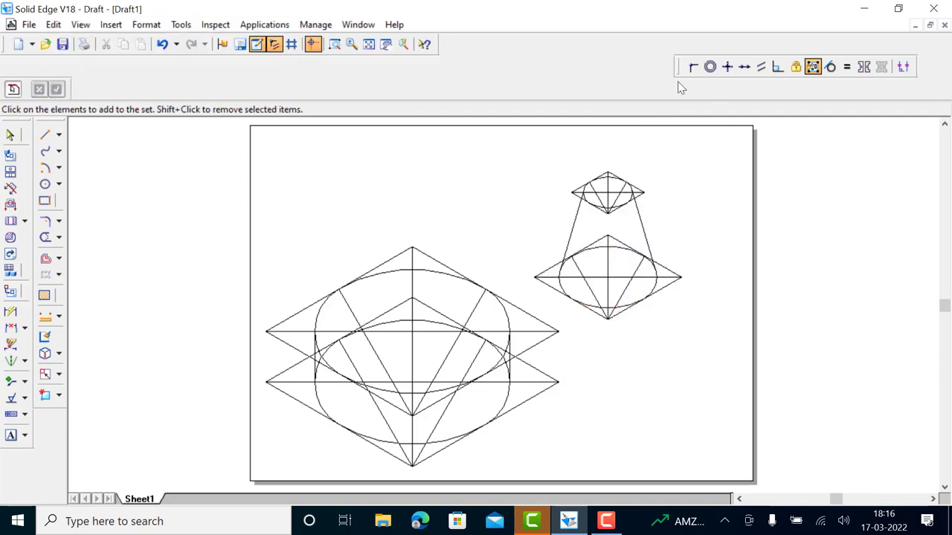
Step: Connect the frustum's vertical axis onto the cylinder's axis, then select the combined drawing
{"action": "left_click", "coordinate": [692, 68]}
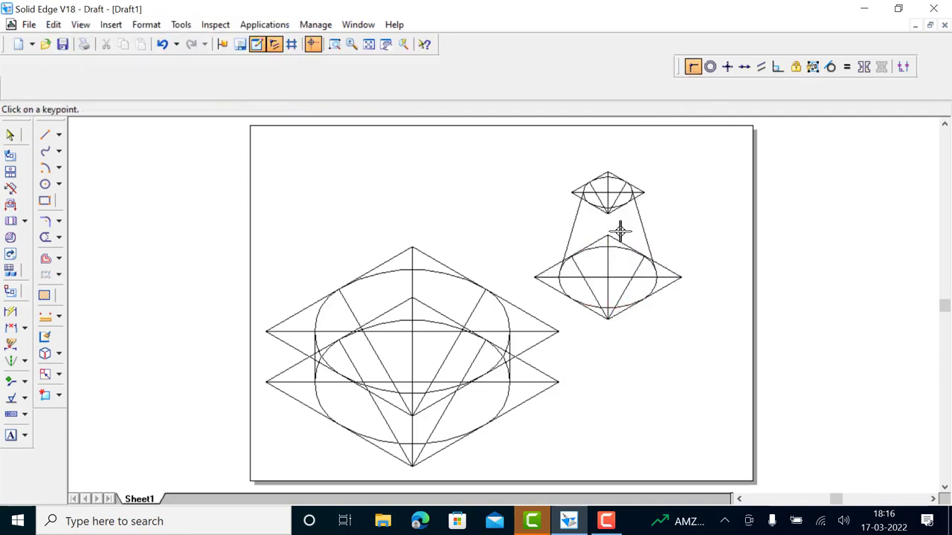
{"action": "left_click", "coordinate": [608, 277]}
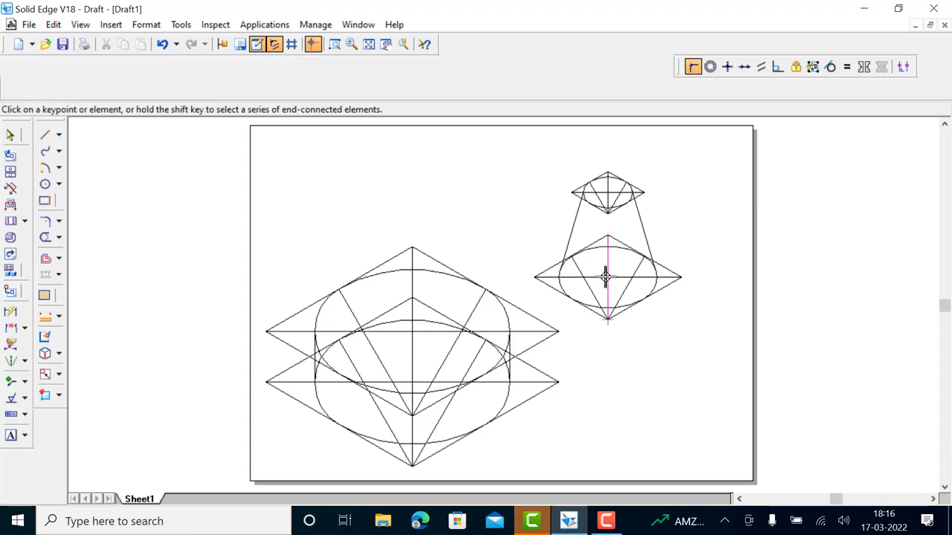
{"action": "left_click", "coordinate": [412, 331]}
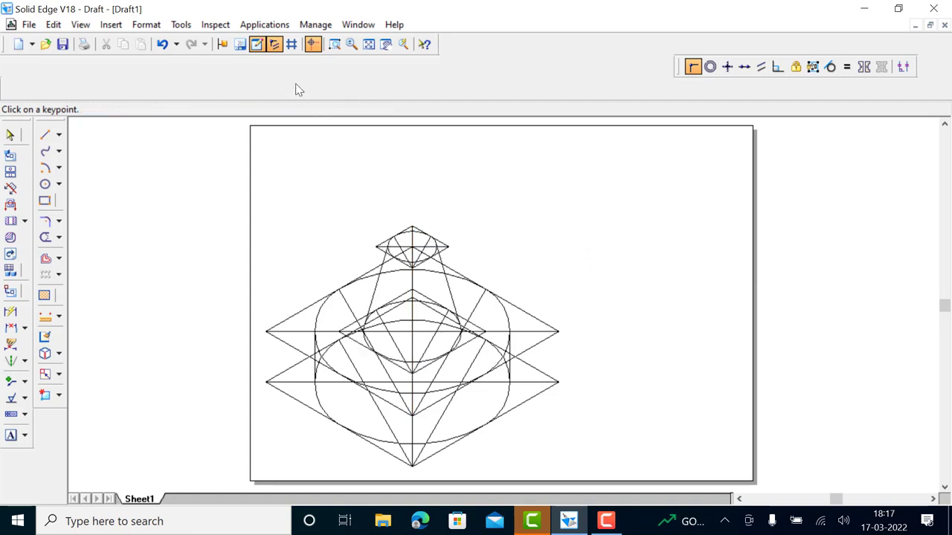
{"action": "left_click", "coordinate": [316, 45]}
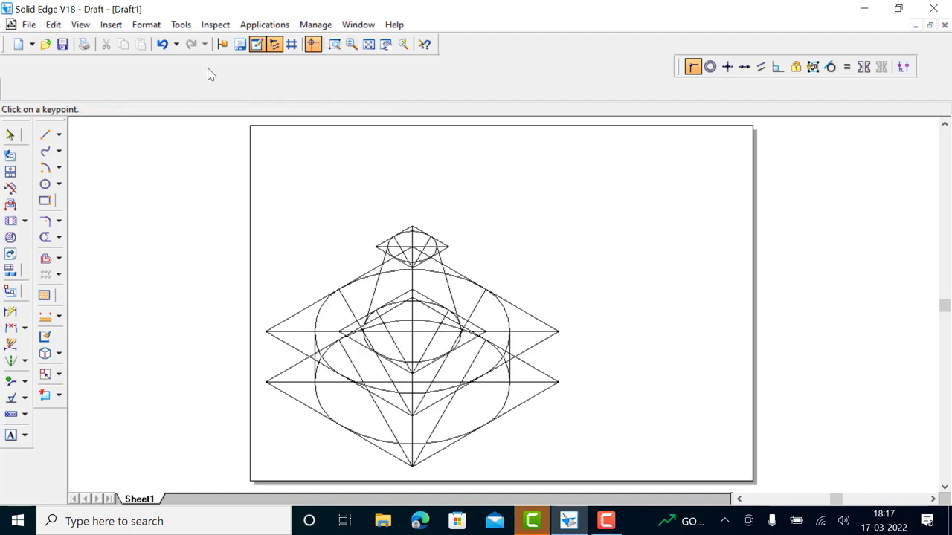
{"action": "left_click", "coordinate": [11, 135]}
{"action": "mouse_move", "coordinate": [241, 210]}
{"action": "left_mouse_down"}
{"action": "mouse_move", "coordinate": [299, 283]}
{"action": "mouse_move", "coordinate": [512, 457]}
{"action": "mouse_move", "coordinate": [578, 479]}
{"action": "left_mouse_up"}
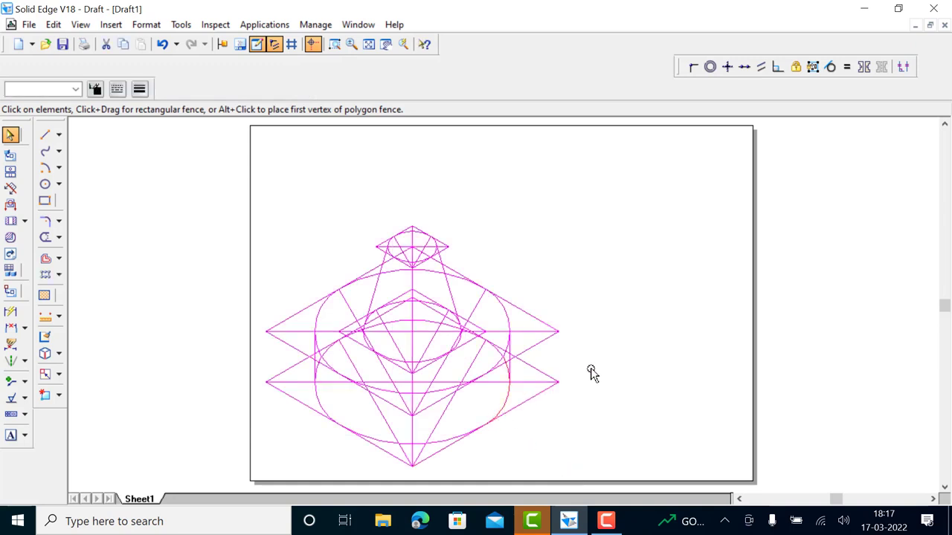
Step: Move the combined drawing toward the sheet centre and zoom in on it
{"action": "left_click_drag", "start_coordinate": [593, 374], "coordinate": [605, 400]}
{"action": "left_click", "coordinate": [605, 400]}
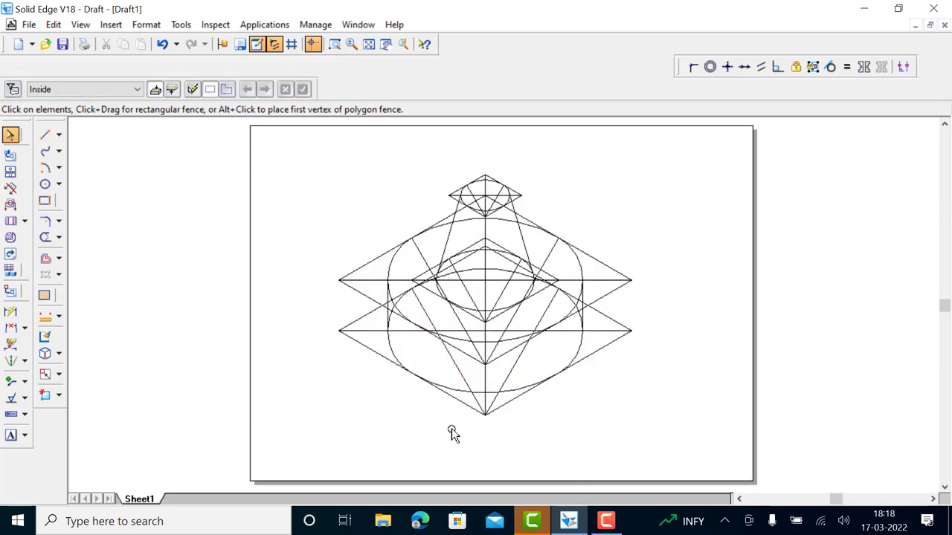
{"action": "left_click", "coordinate": [334, 44]}
{"action": "left_click_drag", "start_coordinate": [330, 169], "coordinate": [647, 440]}
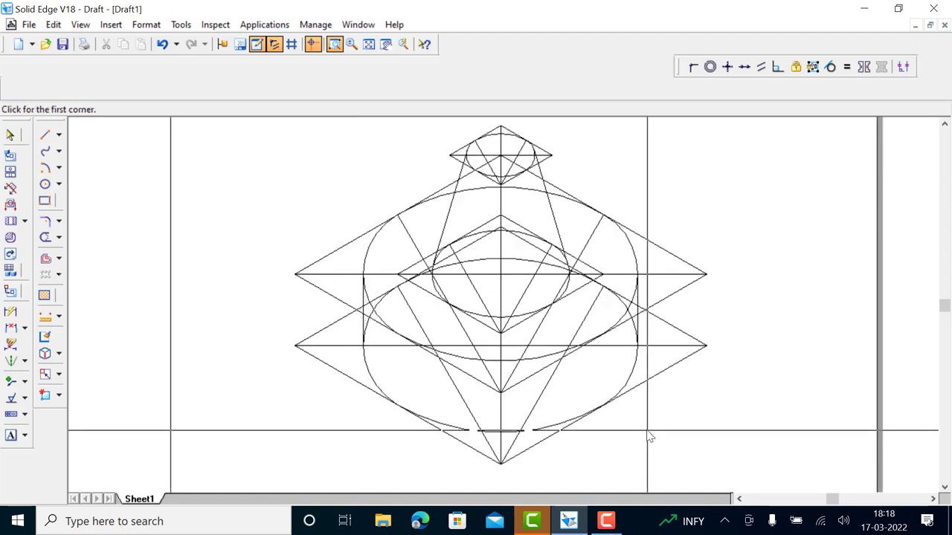
{"action": "key", "text": "Escape"}
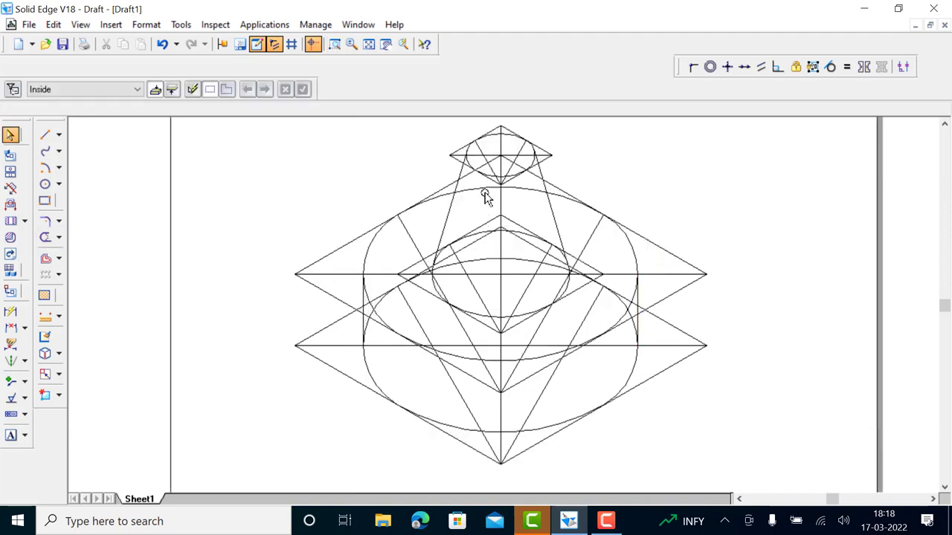
Step: Split the cylinder's right and left arcs at the chosen points
{"action": "left_click", "coordinate": [59, 239]}
{"action": "left_click", "coordinate": [97, 291]}
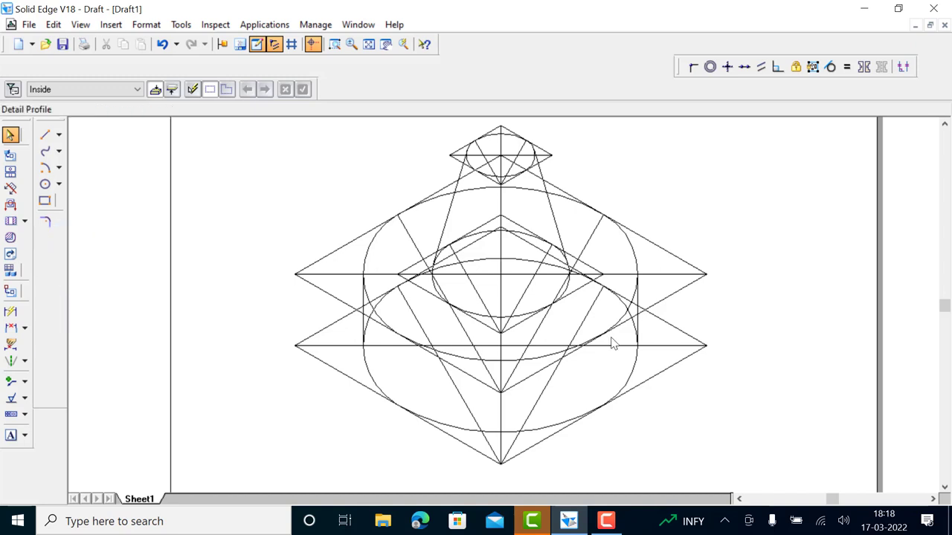
{"action": "left_click", "coordinate": [630, 366]}
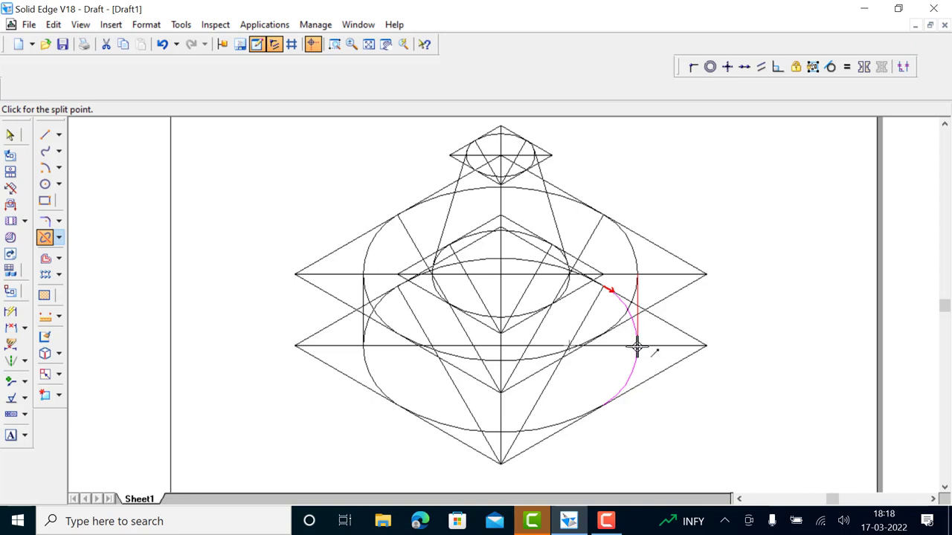
{"action": "left_click", "coordinate": [631, 316]}
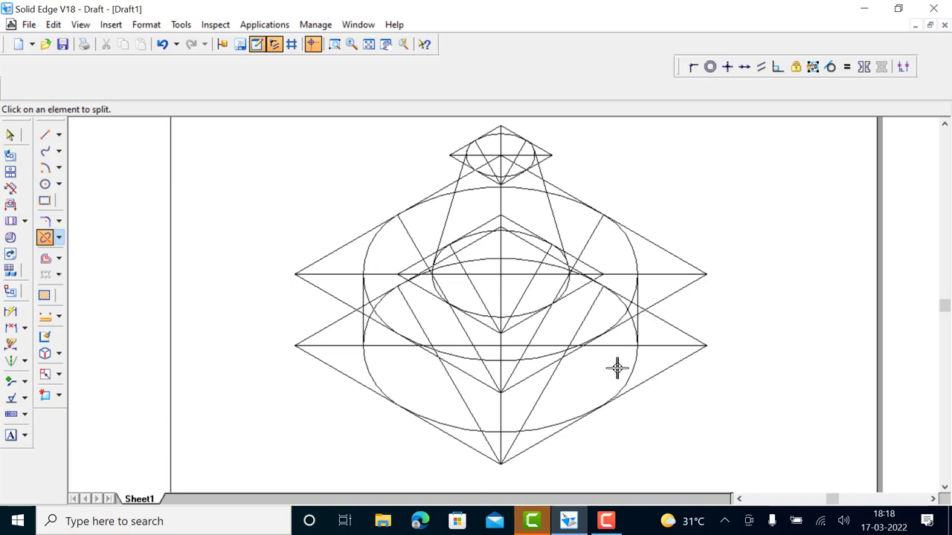
{"action": "left_click", "coordinate": [368, 370]}
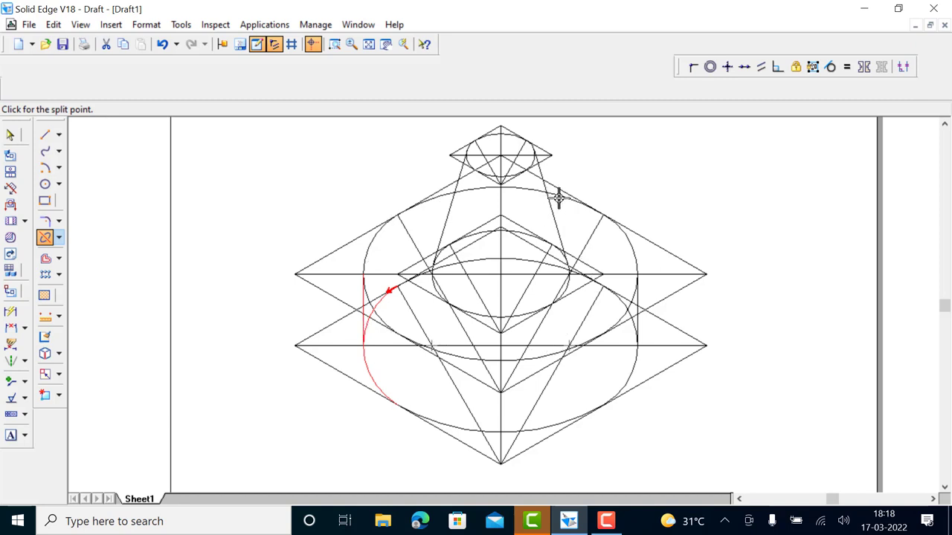
{"action": "left_click", "coordinate": [503, 191]}
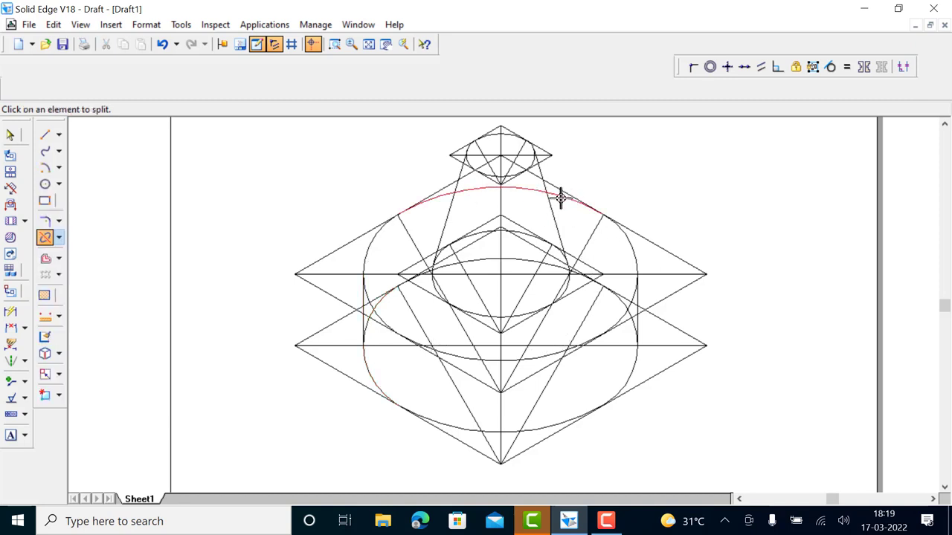
Step: Split the upper ellipse's top arc at both frustum side edges
{"action": "left_click", "coordinate": [561, 197]}
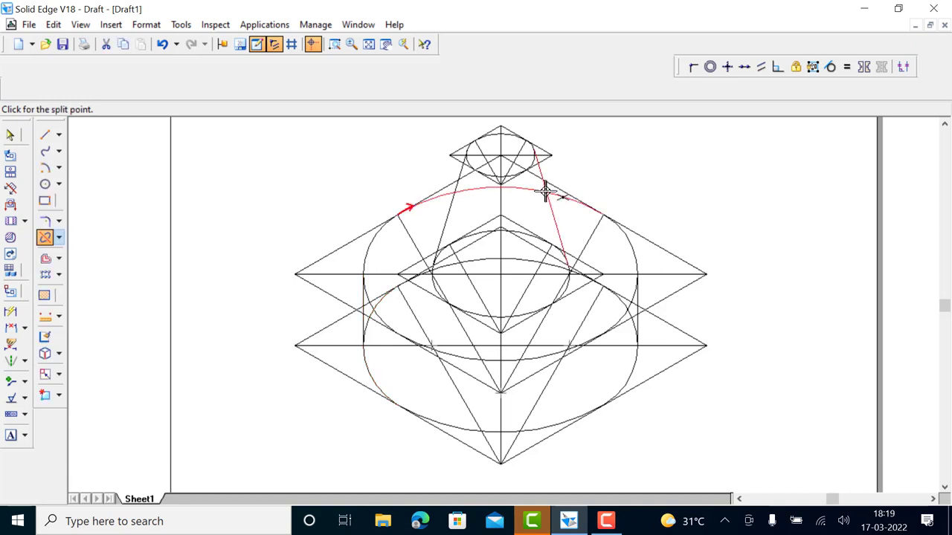
{"action": "left_click", "coordinate": [430, 203]}
{"action": "left_click", "coordinate": [438, 194]}
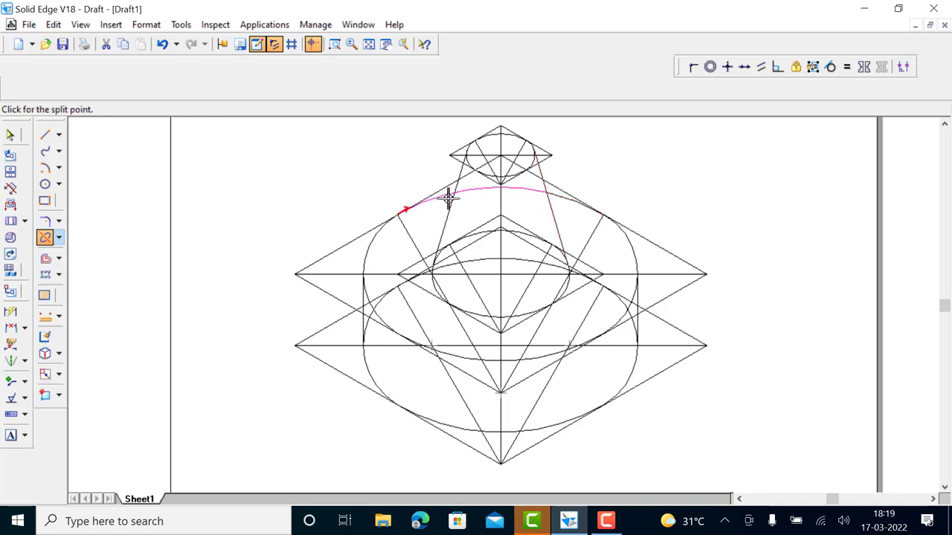
{"action": "left_click", "coordinate": [491, 203]}
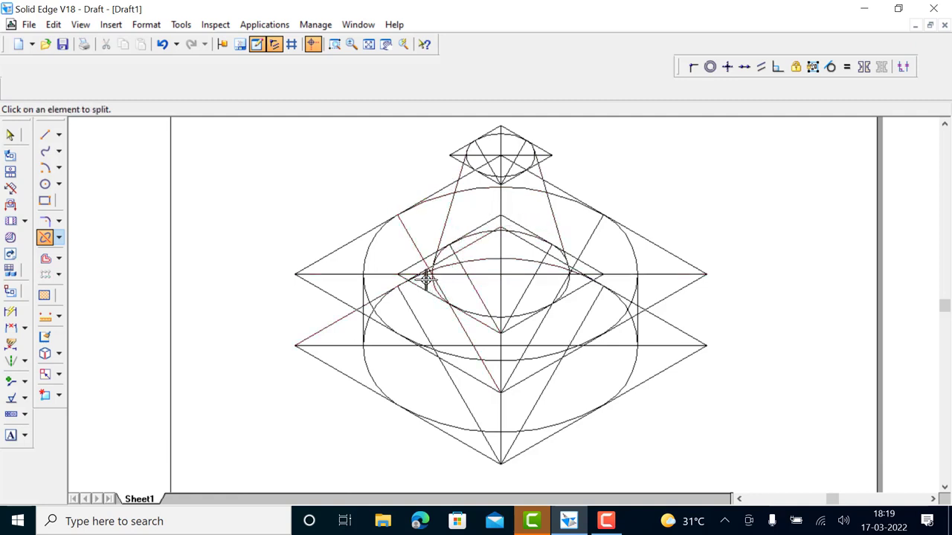
{"action": "left_click", "coordinate": [334, 44]}
Step: Split the frustum's base ellipse arc at the points where its slanted sides touch
{"action": "mouse_move", "coordinate": [411, 212]}
{"action": "left_mouse_down"}
{"action": "mouse_move", "coordinate": [491, 305]}
{"action": "mouse_move", "coordinate": [590, 361]}
{"action": "left_mouse_up"}
{"action": "key", "text": "Escape"}
{"action": "left_click", "coordinate": [332, 306]}
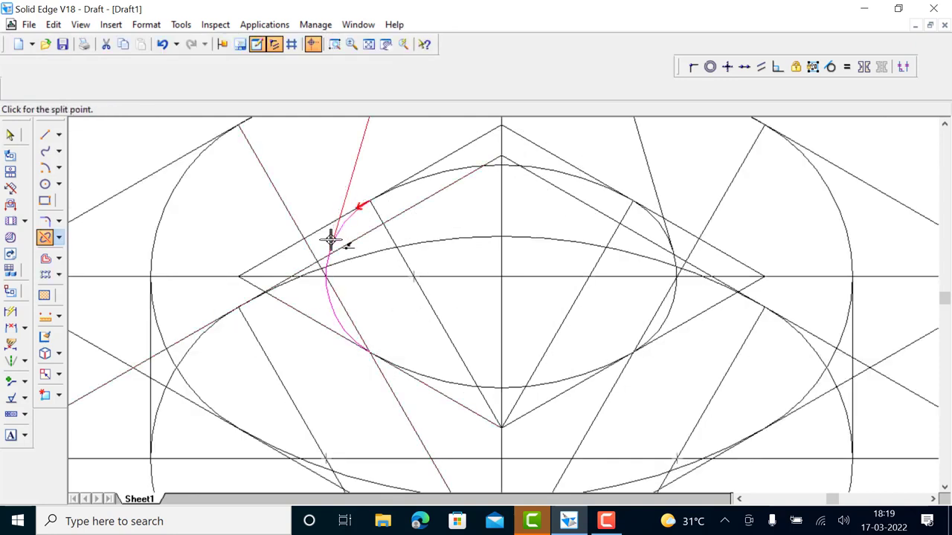
{"action": "left_click", "coordinate": [674, 307]}
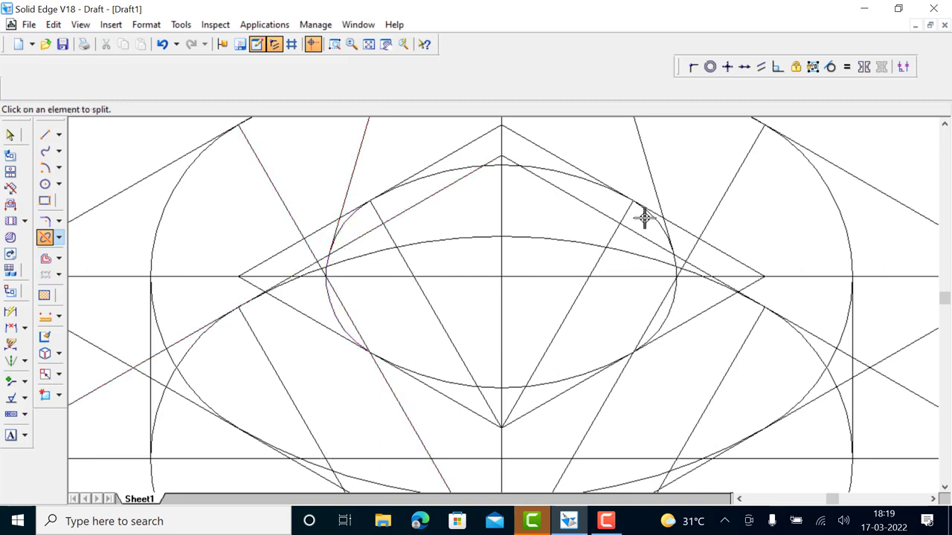
{"action": "left_click", "coordinate": [669, 307]}
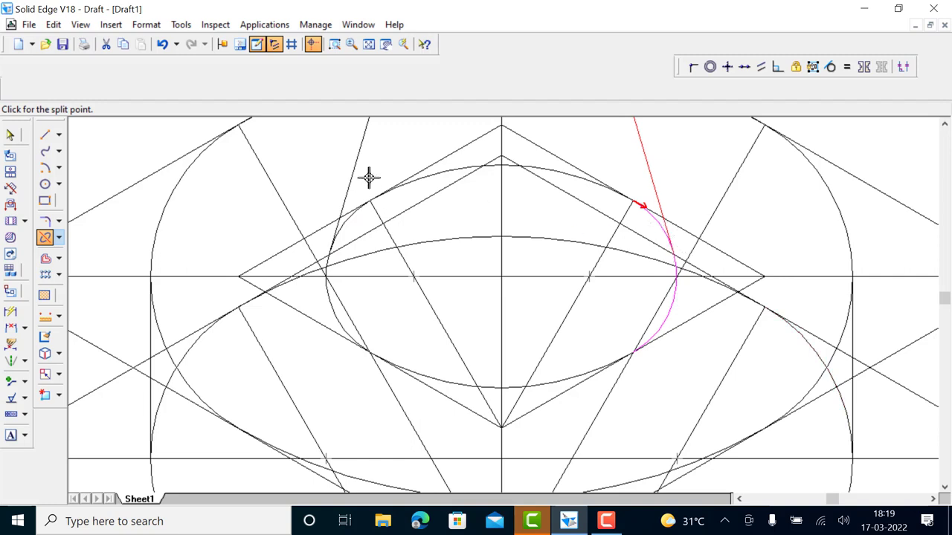
{"action": "left_click", "coordinate": [11, 135]}
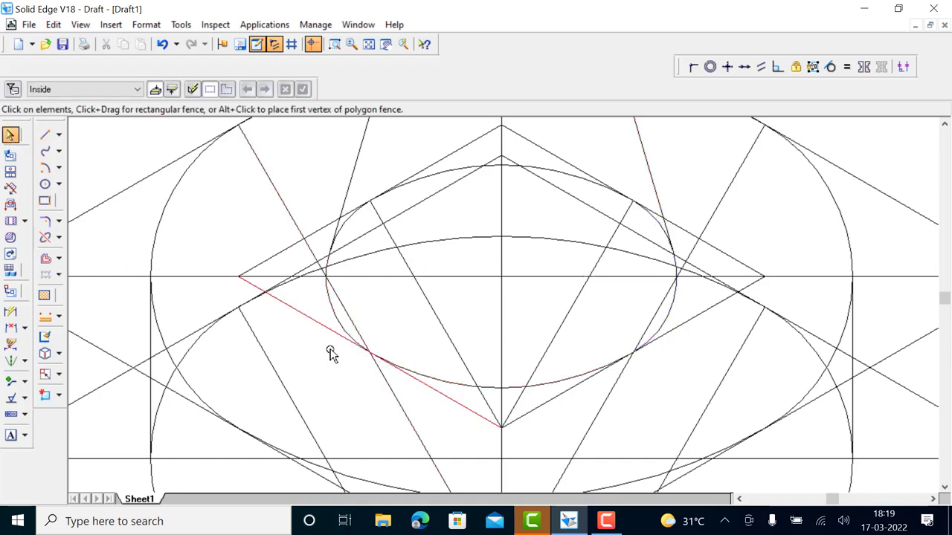
Step: Select a first set of outline curves, then close the line style list unchanged
{"action": "left_click", "coordinate": [334, 318]}
{"action": "left_click_drag", "start_coordinate": [425, 372], "coordinate": [669, 321]}
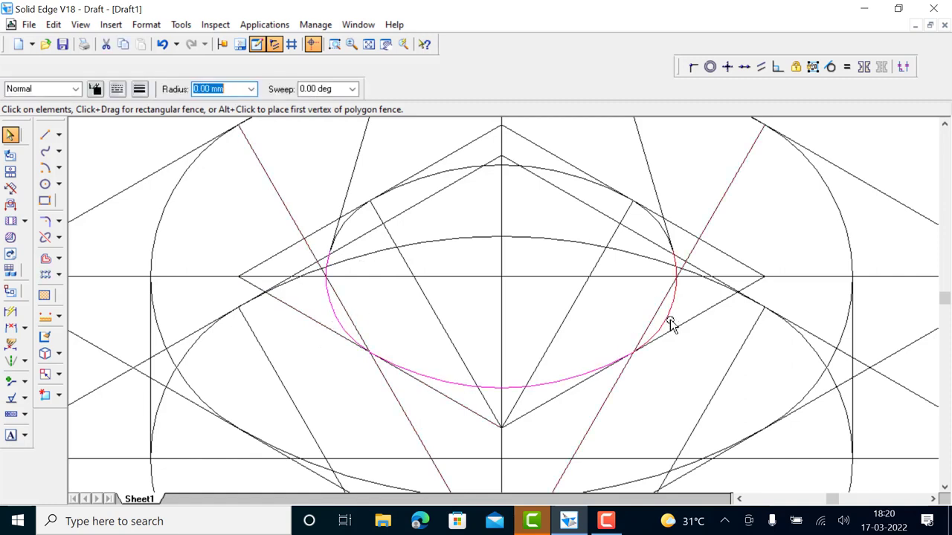
{"action": "left_click", "coordinate": [638, 177]}
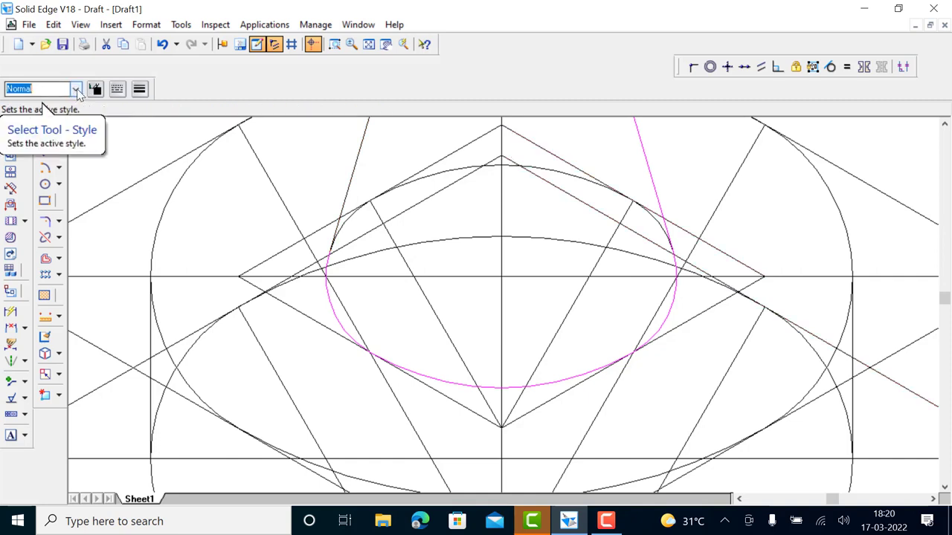
{"action": "left_click", "coordinate": [76, 90]}
{"action": "left_click", "coordinate": [681, 163]}
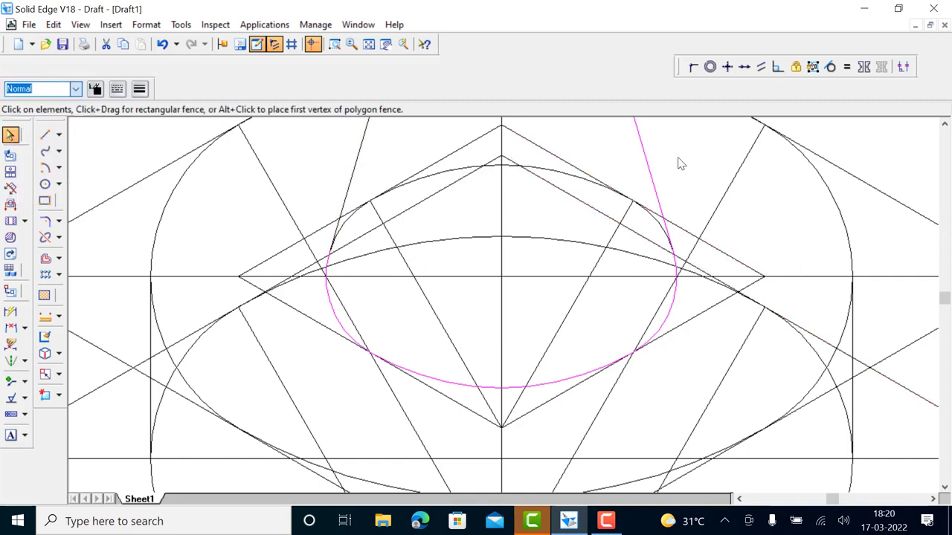
{"action": "key", "text": "ctrl+shift+f"}
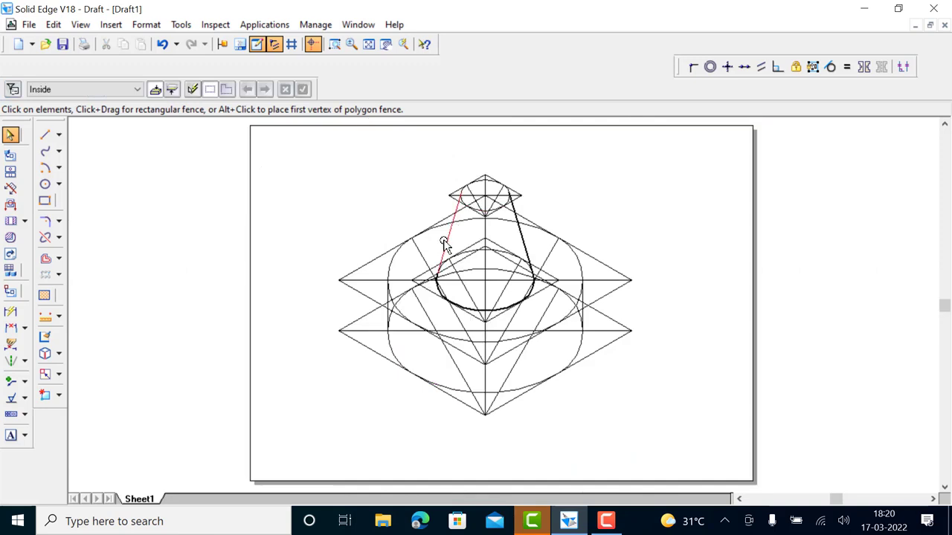
Step: Apply the Visible line style to the frustum side, ellipse arcs and cylinder outlines
{"action": "left_click", "coordinate": [444, 245]}
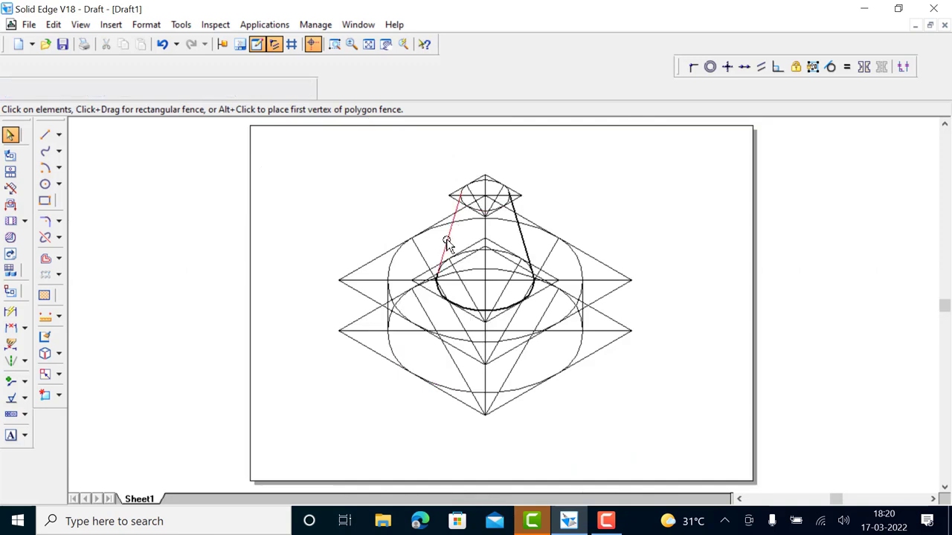
{"action": "left_click", "coordinate": [398, 264]}
{"action": "left_click", "coordinate": [383, 319], "text": "shift"}
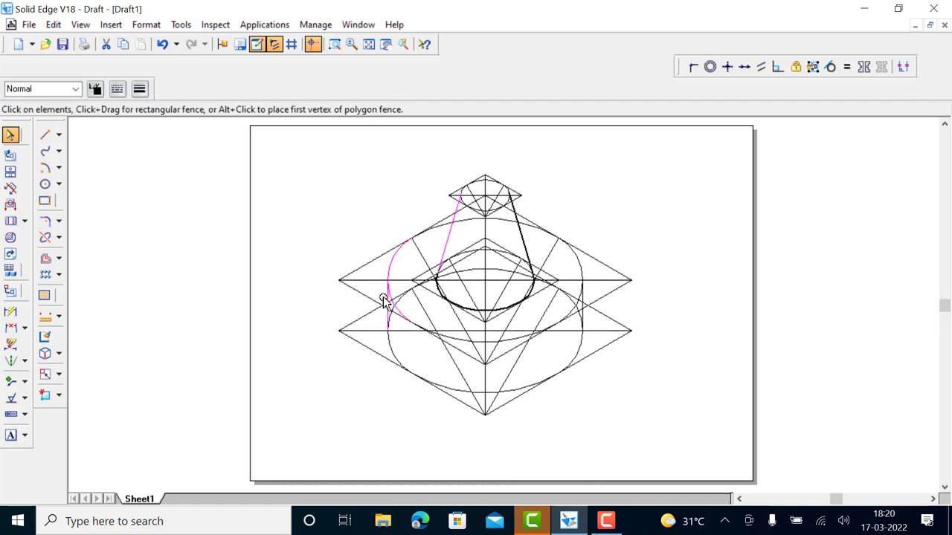
{"action": "left_click", "coordinate": [516, 385], "text": "shift"}
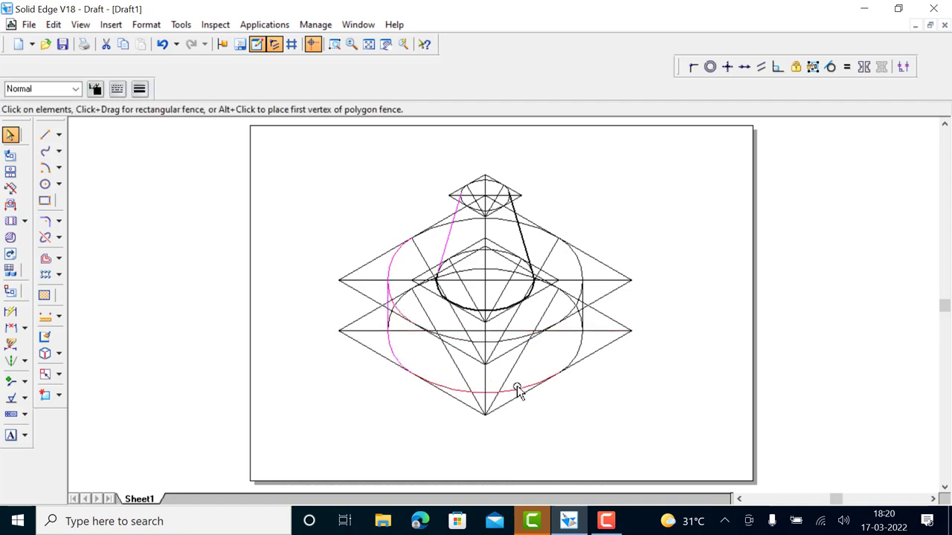
{"action": "left_click", "coordinate": [585, 319], "text": "shift"}
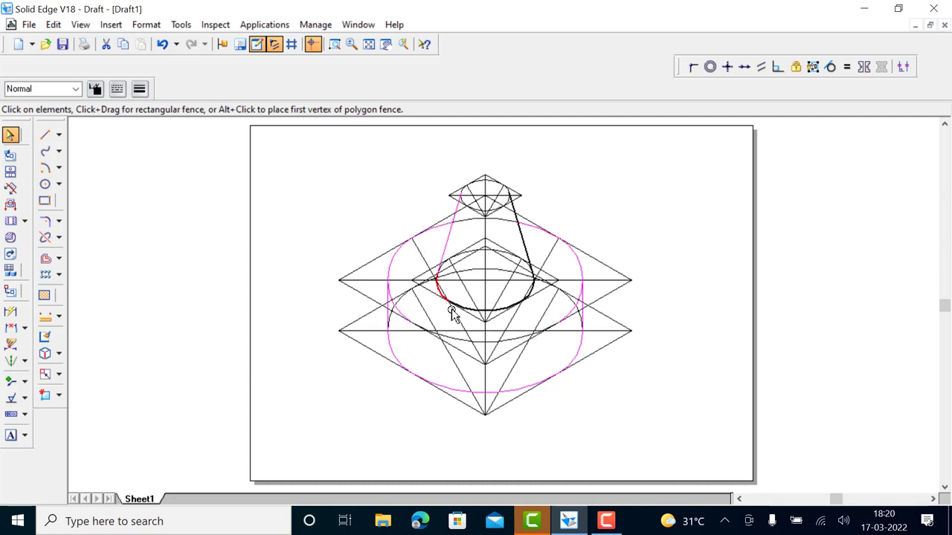
{"action": "left_click", "coordinate": [463, 342], "text": "shift"}
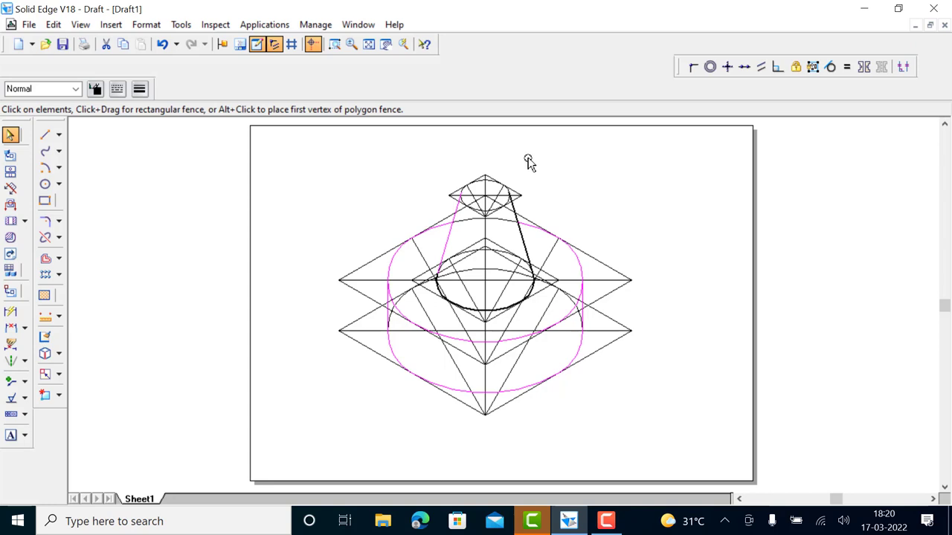
{"action": "left_click", "coordinate": [75, 89]}
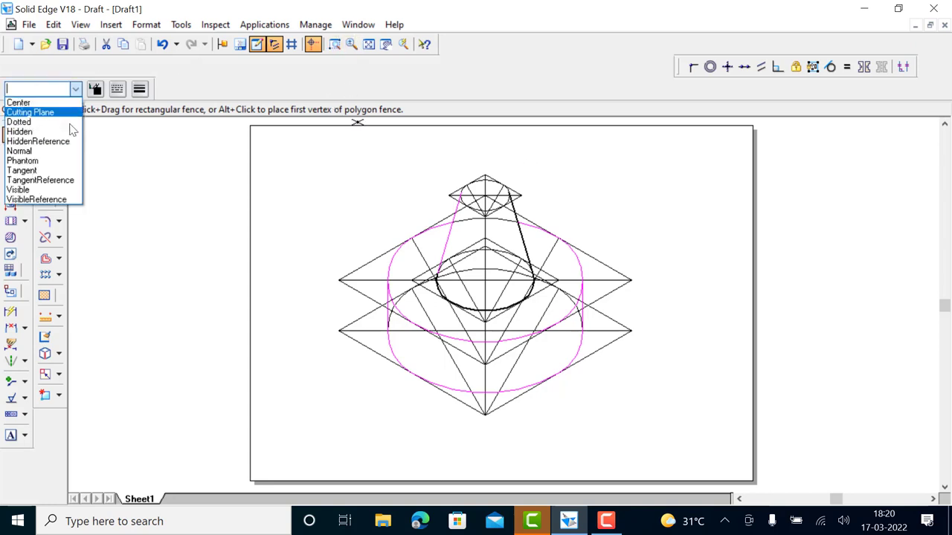
{"action": "left_click", "coordinate": [37, 191]}
{"action": "left_click", "coordinate": [595, 148]}
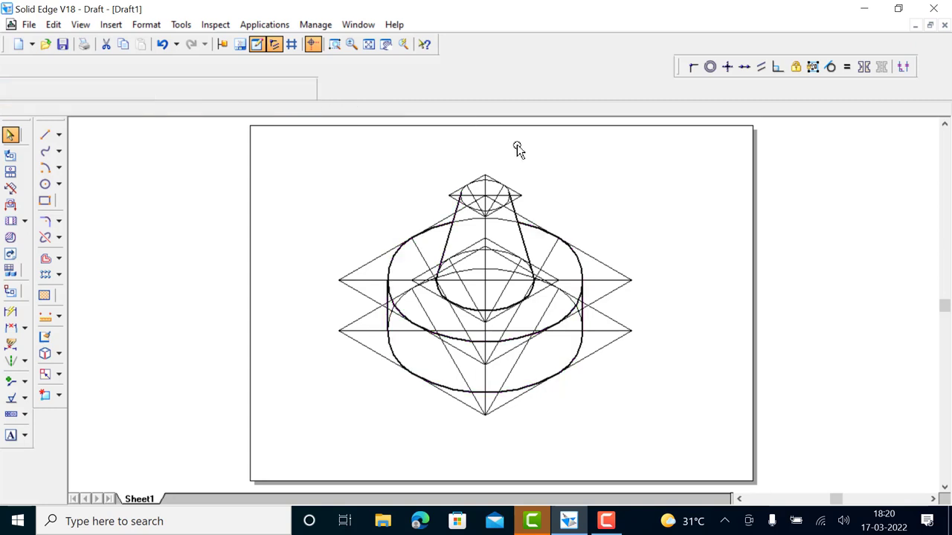
{"action": "left_click", "coordinate": [334, 44]}
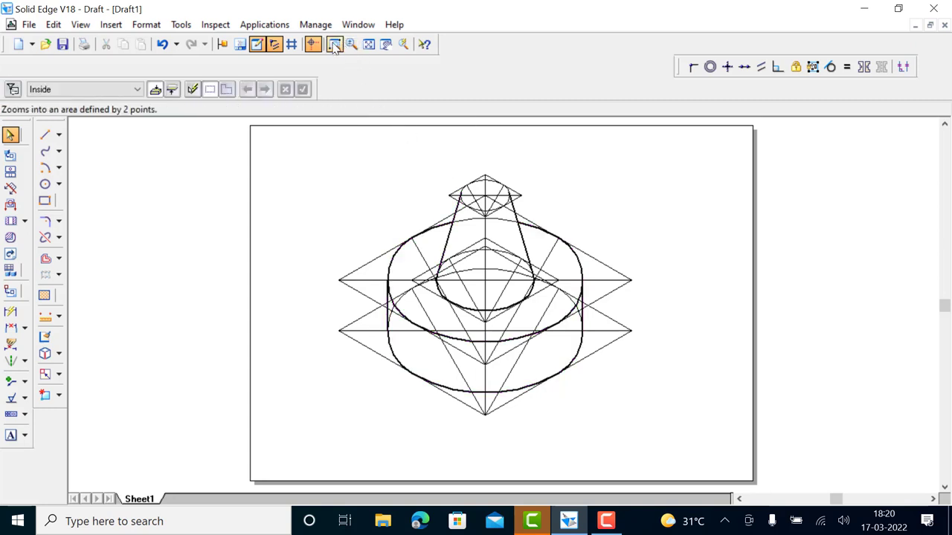
Step: Select the three arcs of the frustum's small top ellipse for a line style change
{"action": "left_click_drag", "start_coordinate": [421, 156], "coordinate": [532, 231]}
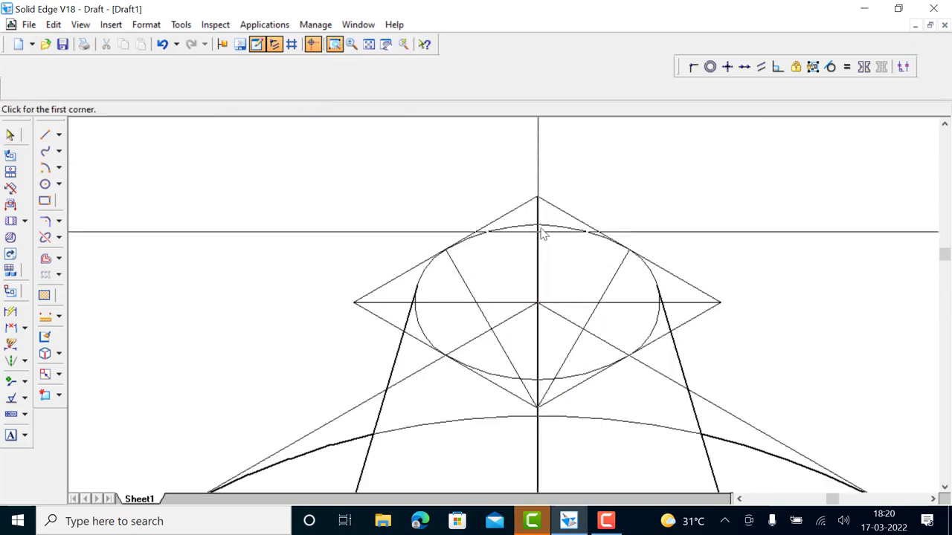
{"action": "key", "text": "Escape"}
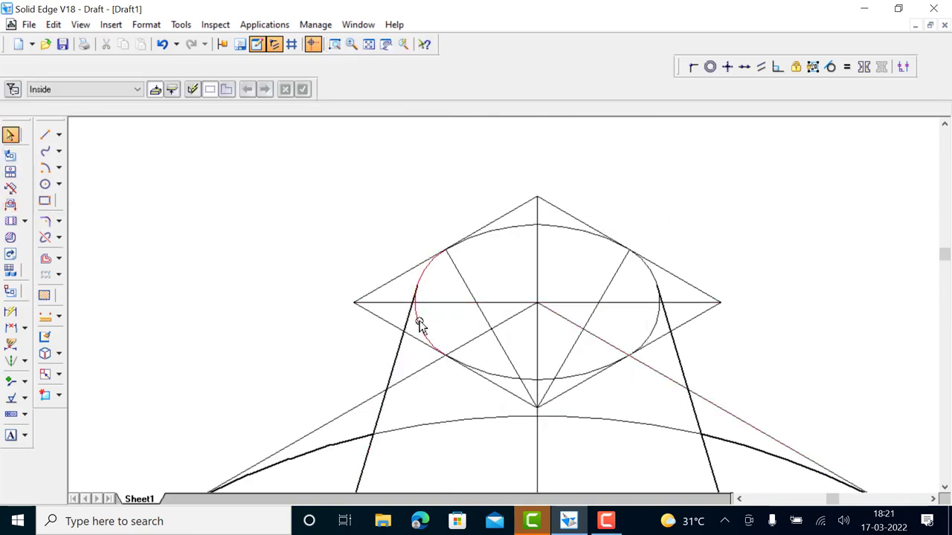
{"action": "left_click", "coordinate": [498, 377]}
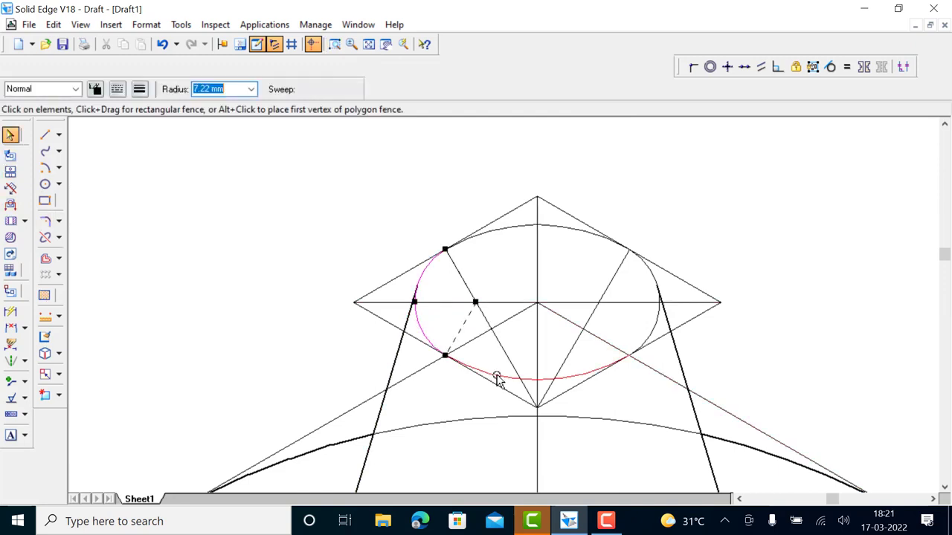
{"action": "left_click", "coordinate": [660, 329], "text": "shift"}
{"action": "left_click", "coordinate": [574, 230], "text": "shift"}
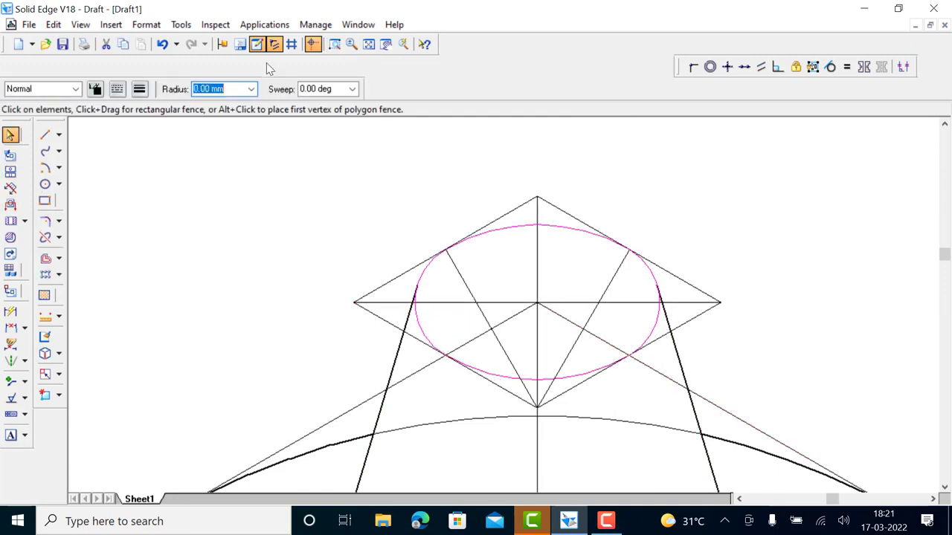
{"action": "left_click", "coordinate": [76, 89]}
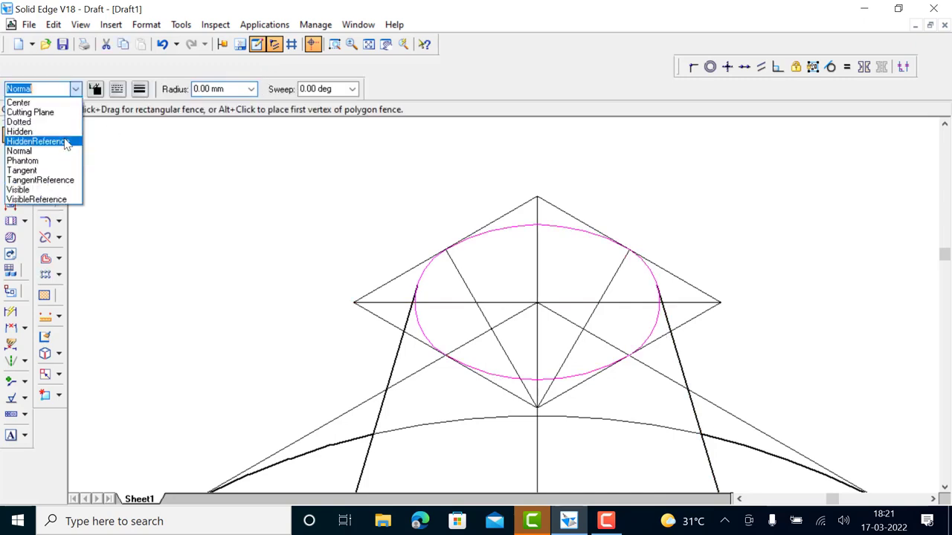
{"action": "key", "text": "Escape"}
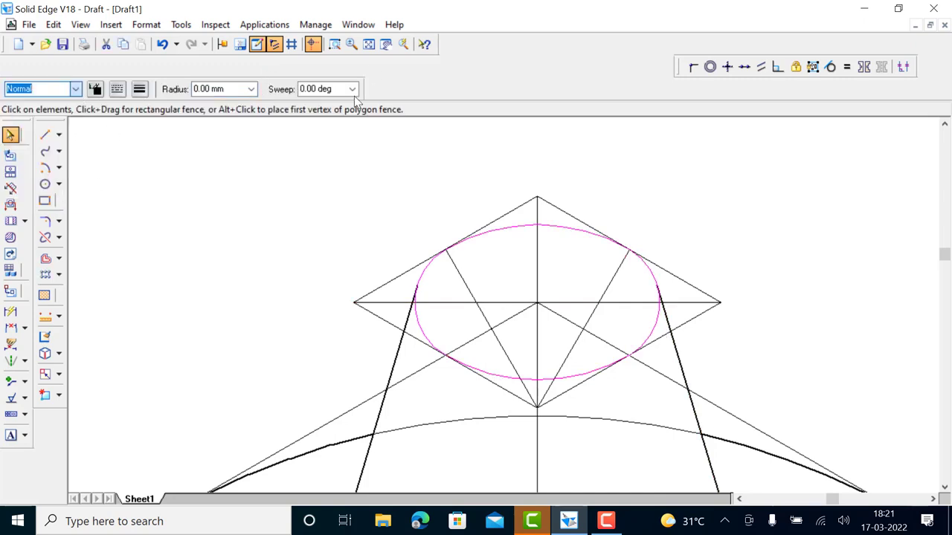
{"action": "left_click", "coordinate": [379, 45]}
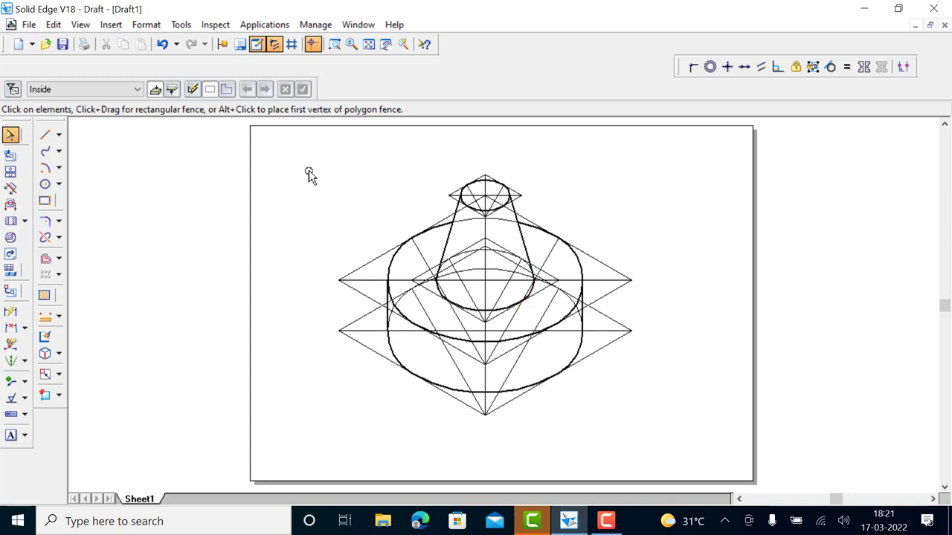
Step: Fence-select the whole drawing and scale it by 0.82 about its bottom vertex
{"action": "mouse_move", "coordinate": [313, 163]}
{"action": "left_mouse_down"}
{"action": "mouse_move", "coordinate": [514, 344]}
{"action": "mouse_move", "coordinate": [664, 457]}
{"action": "left_mouse_up"}
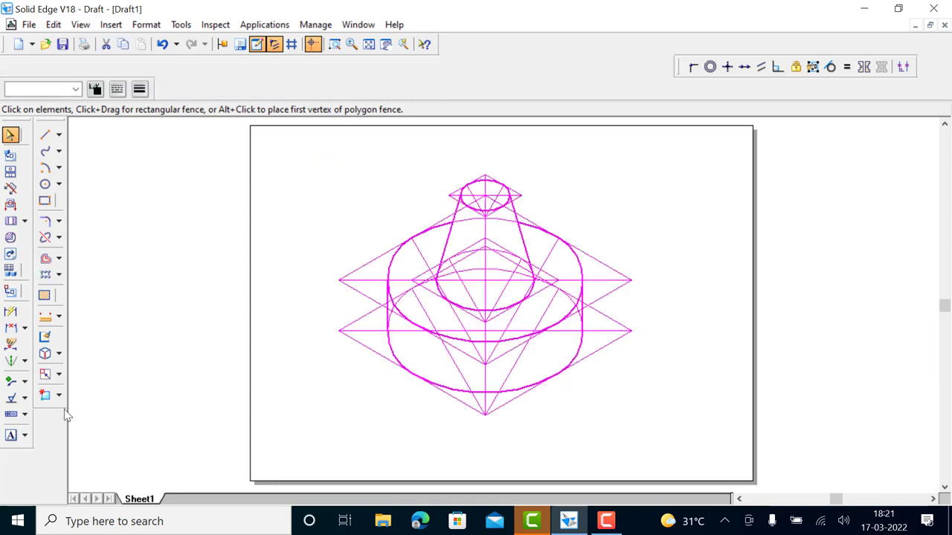
{"action": "left_click", "coordinate": [45, 374]}
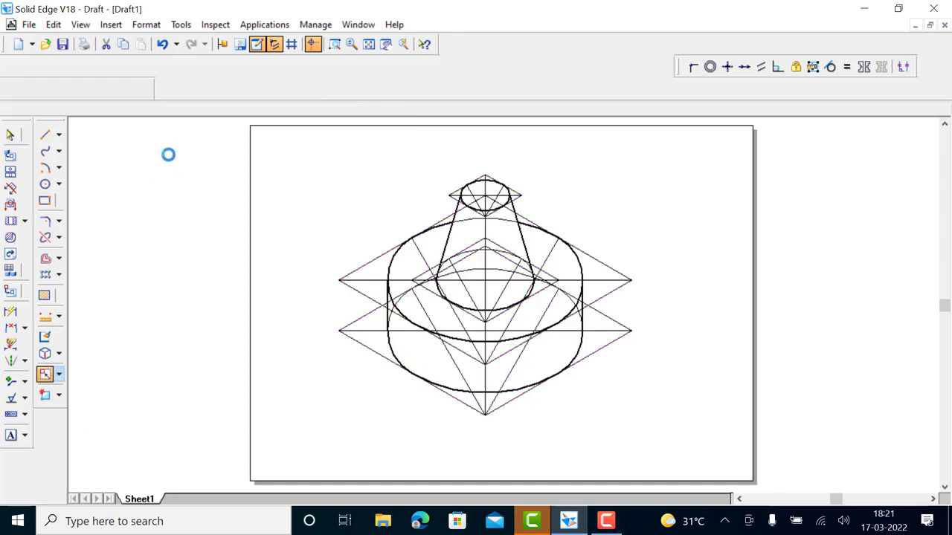
{"action": "type", "text": "0.816"}
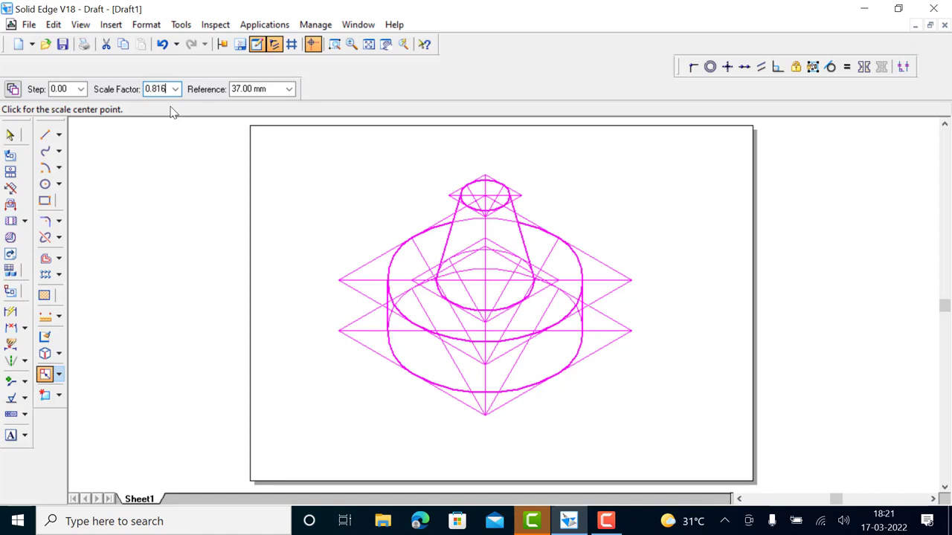
{"action": "key", "text": "Tab"}
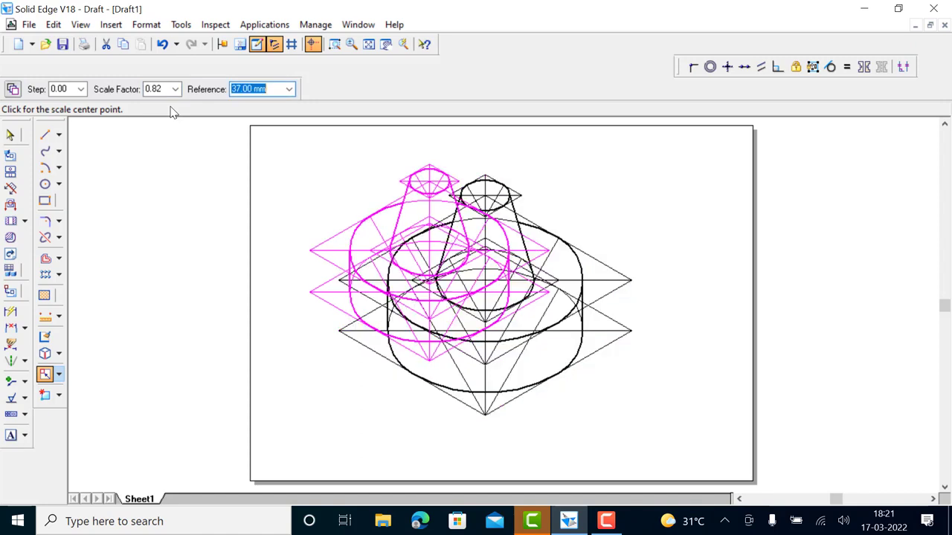
{"action": "left_click", "coordinate": [488, 413]}
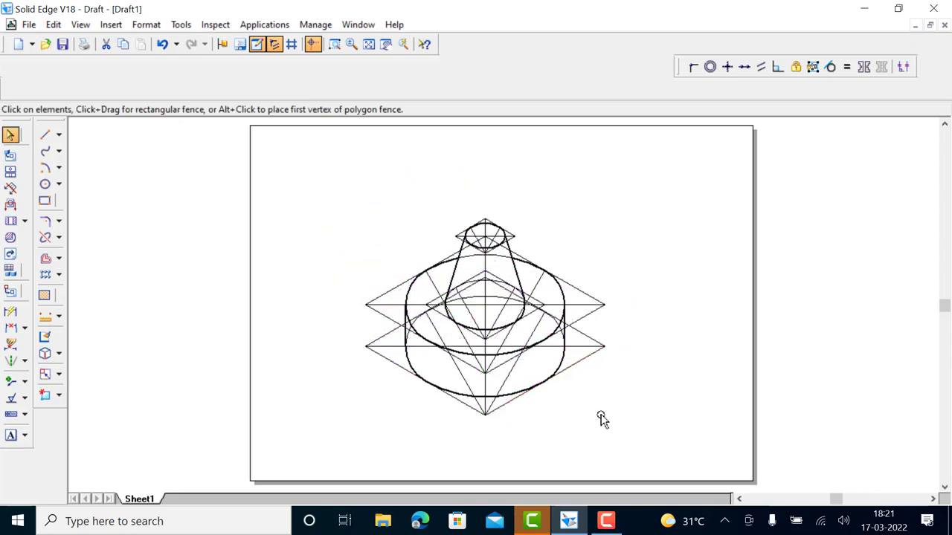
{"action": "left_click", "coordinate": [658, 421]}
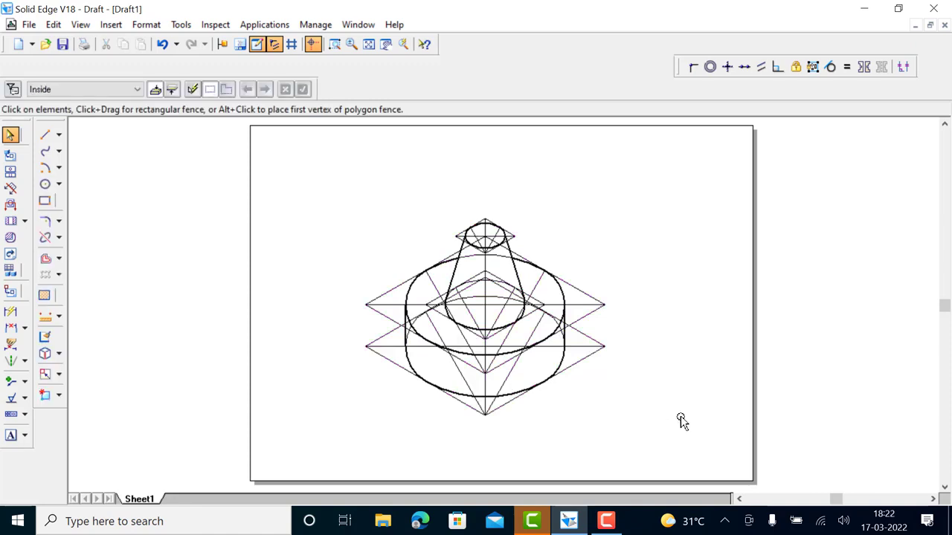